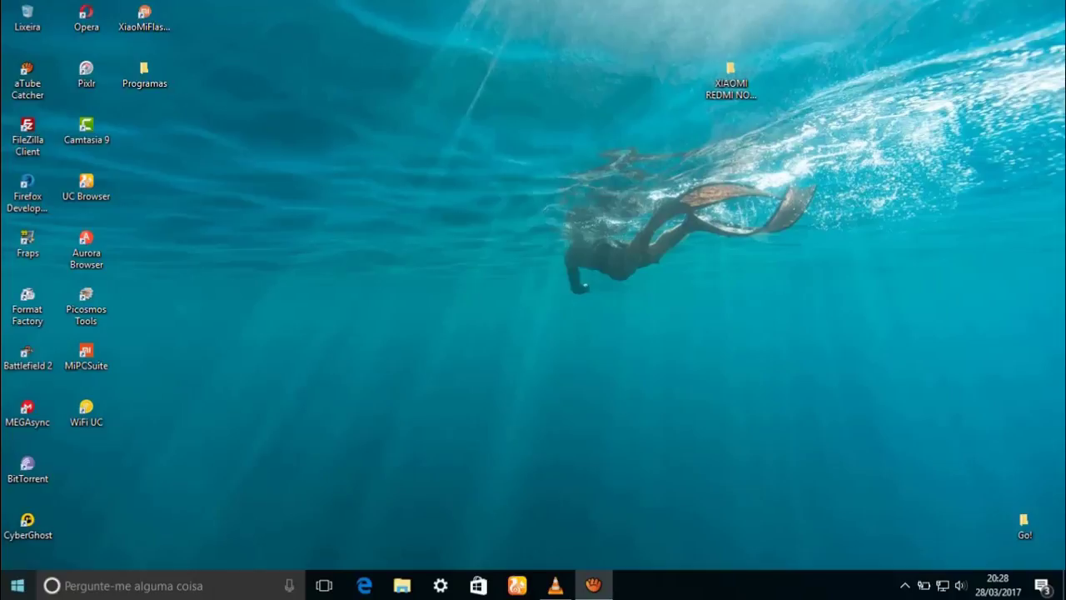
pyautogui.rightClick(17, 585)
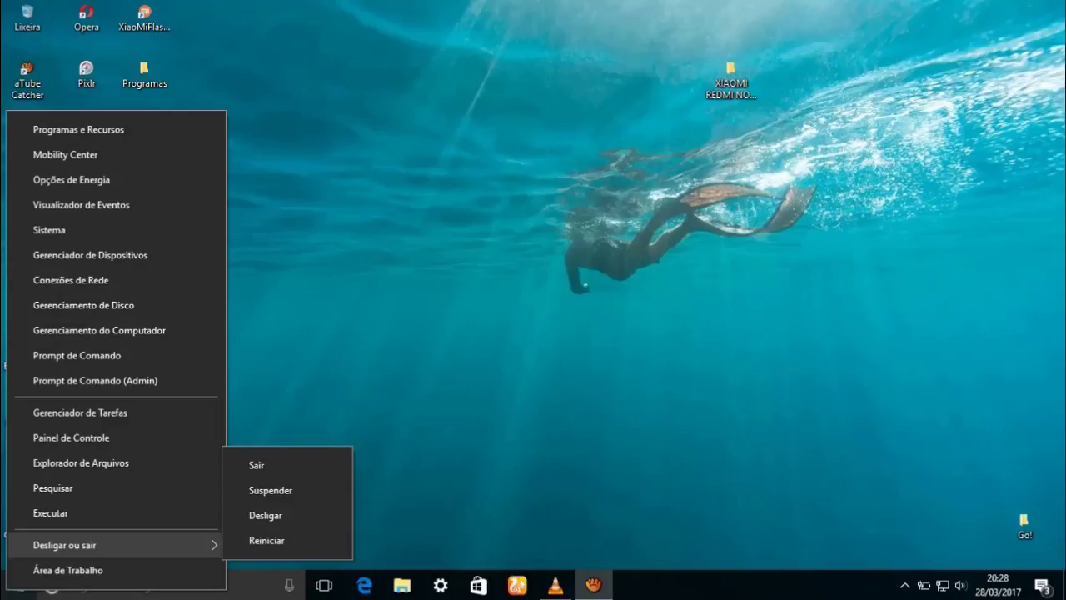
pyautogui.click(99, 330)
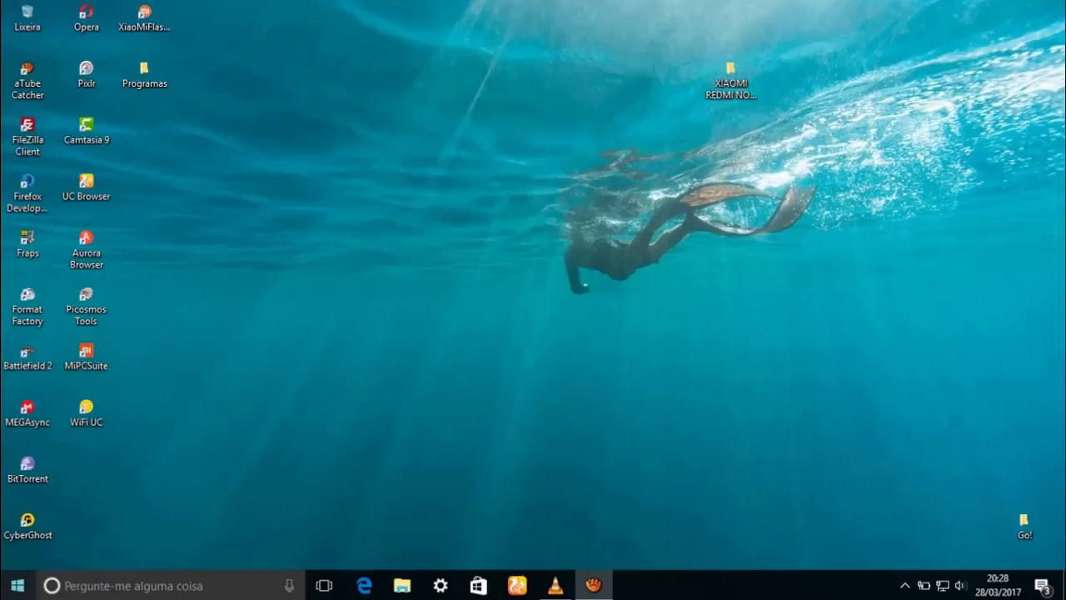
pyautogui.press('super+x')
pyautogui.press('Escape')
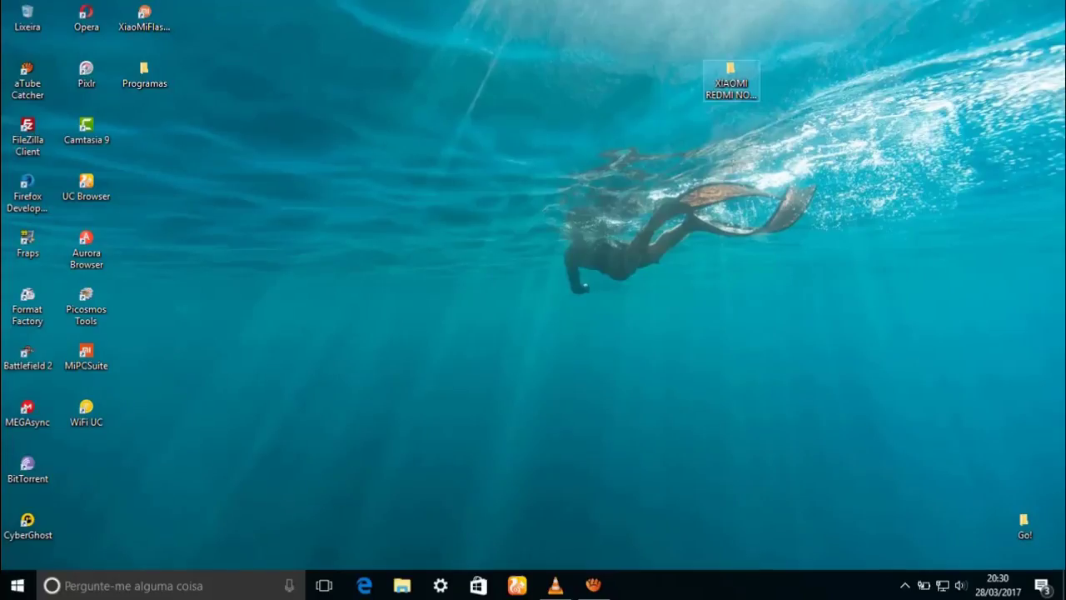
# Open the MTK_Driver_Installer_.1352 ext folder under MTK Usb Driver v1.0.4, starting from the XIAOMI REDMI NOTE 4 desktop folder
pyautogui.doubleClick(731, 79)
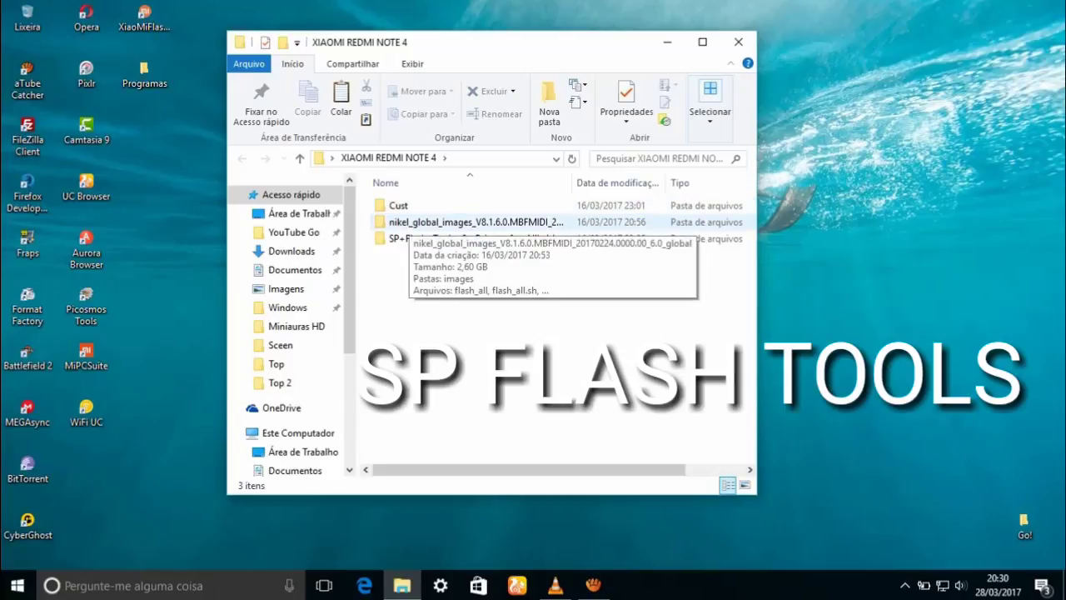
pyautogui.doubleClick(475, 238)
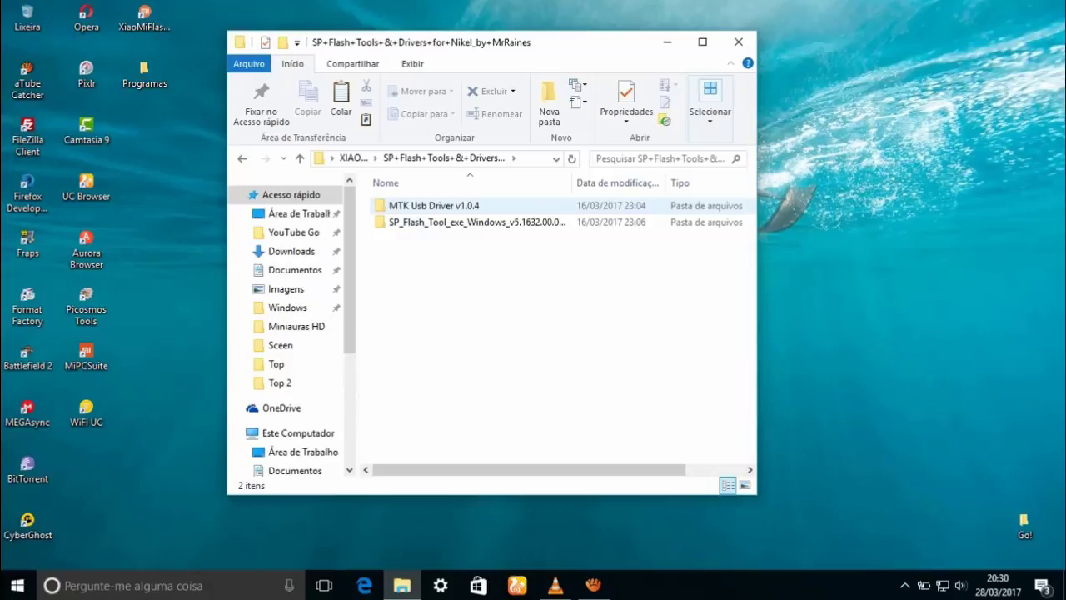
pyautogui.doubleClick(433, 205)
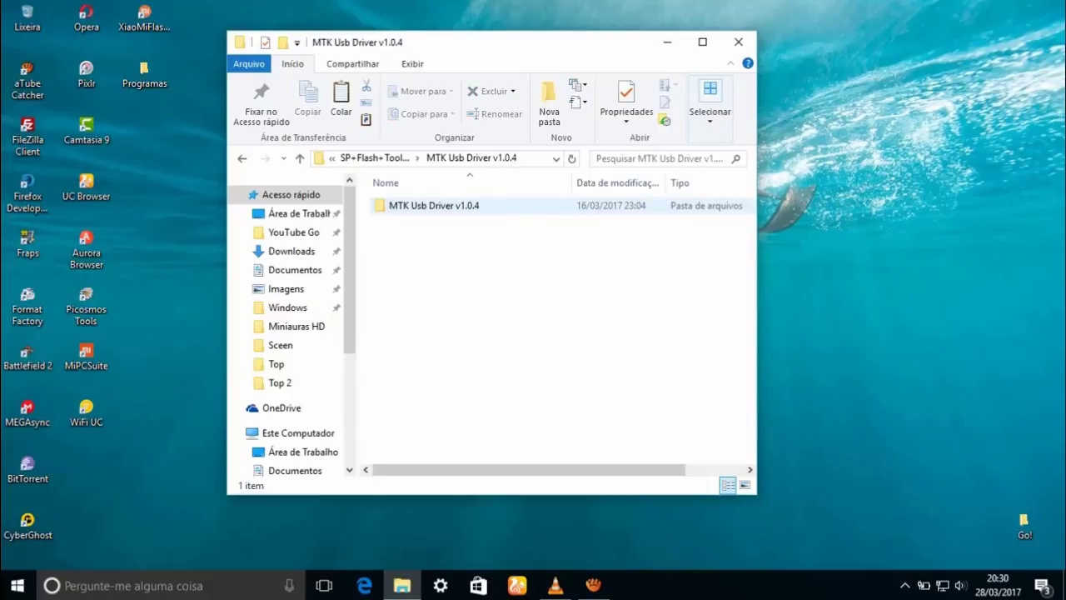
pyautogui.click(433, 205)
pyautogui.doubleClick(433, 205)
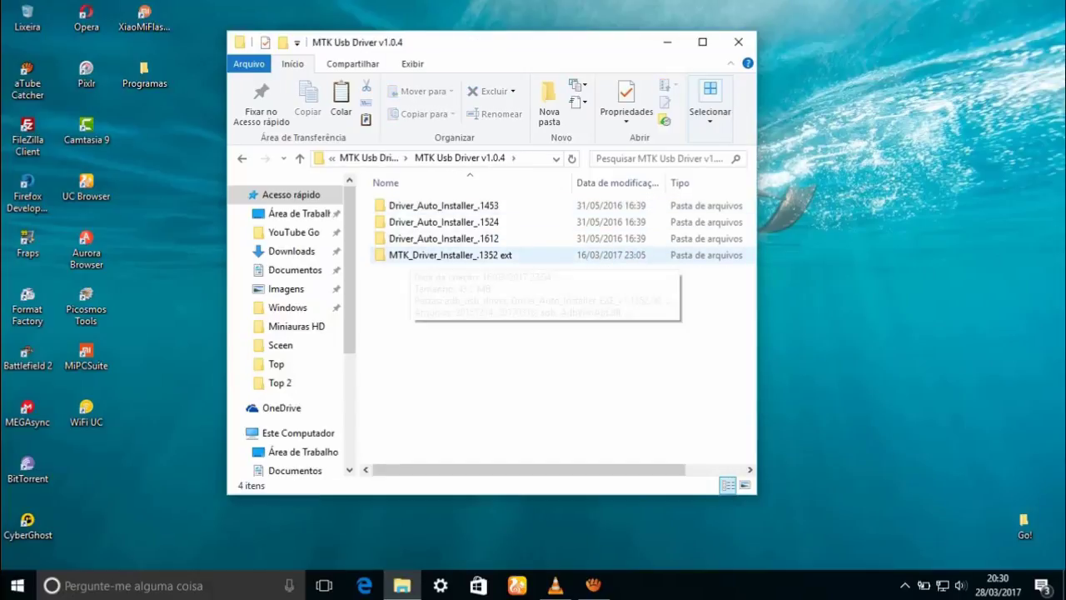
pyautogui.doubleClick(412, 255)
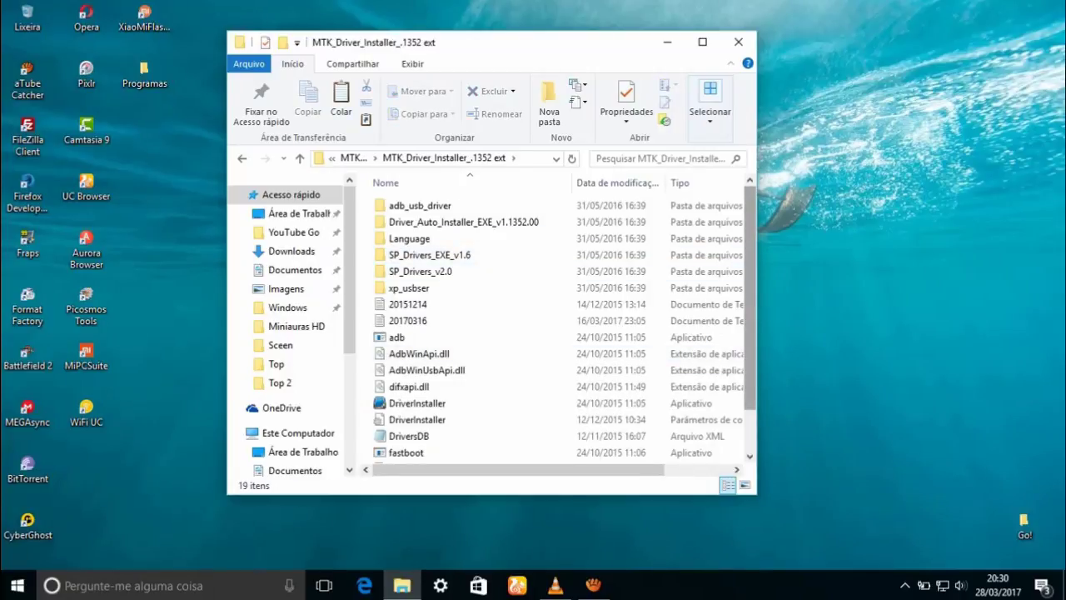
# Locate the DriverInstaller application and look at the options for running it, without launching it
pyautogui.scroll(-1, 417, 350)
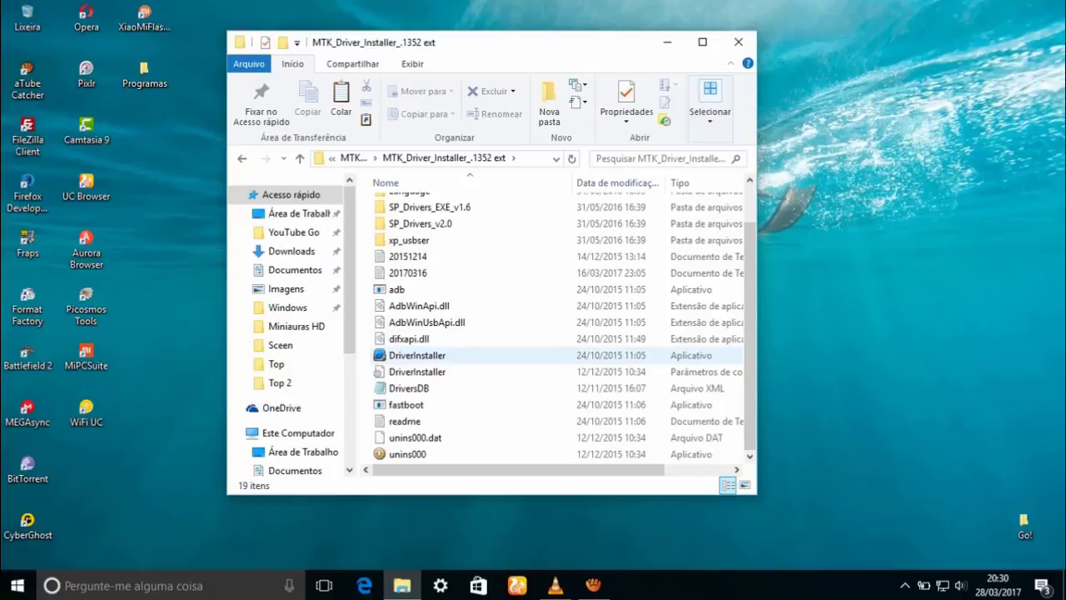
pyautogui.click(417, 355)
pyautogui.rightClick(433, 355)
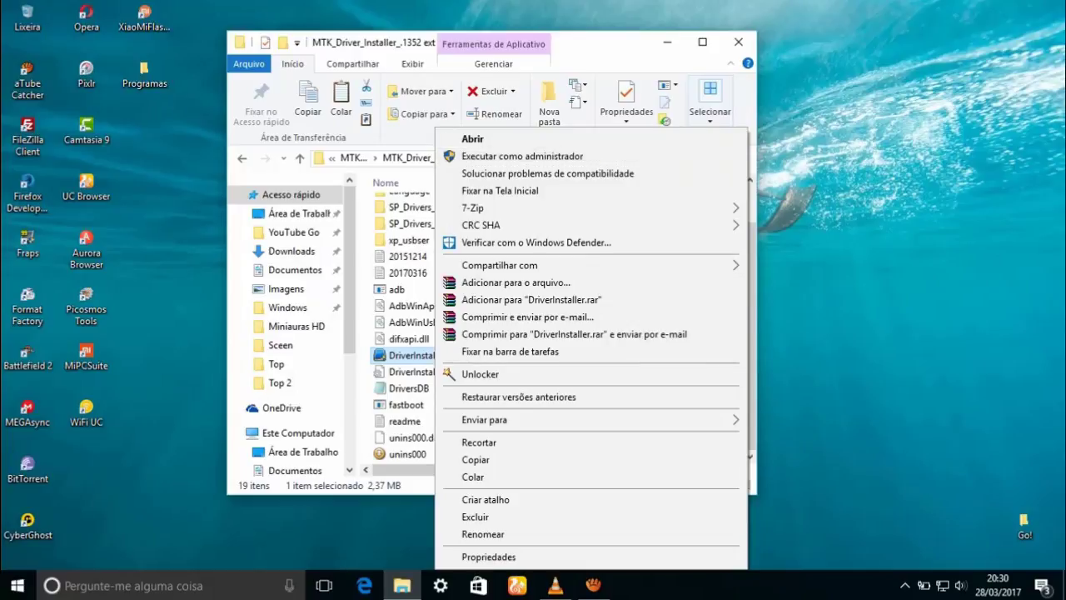
pyautogui.press('Escape')
pyautogui.click(386, 183)
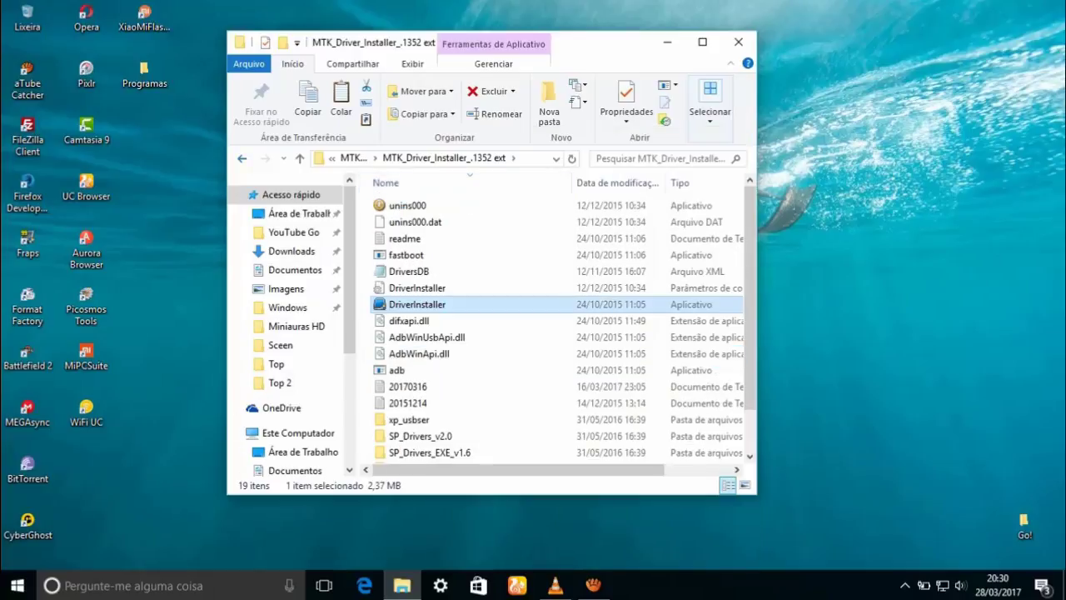
# Return to the XIAOMI REDMI NOTE 4 folder and copy the cust image file from its Cust folder
pyautogui.press('BackSpace')
pyautogui.press('BackSpace')
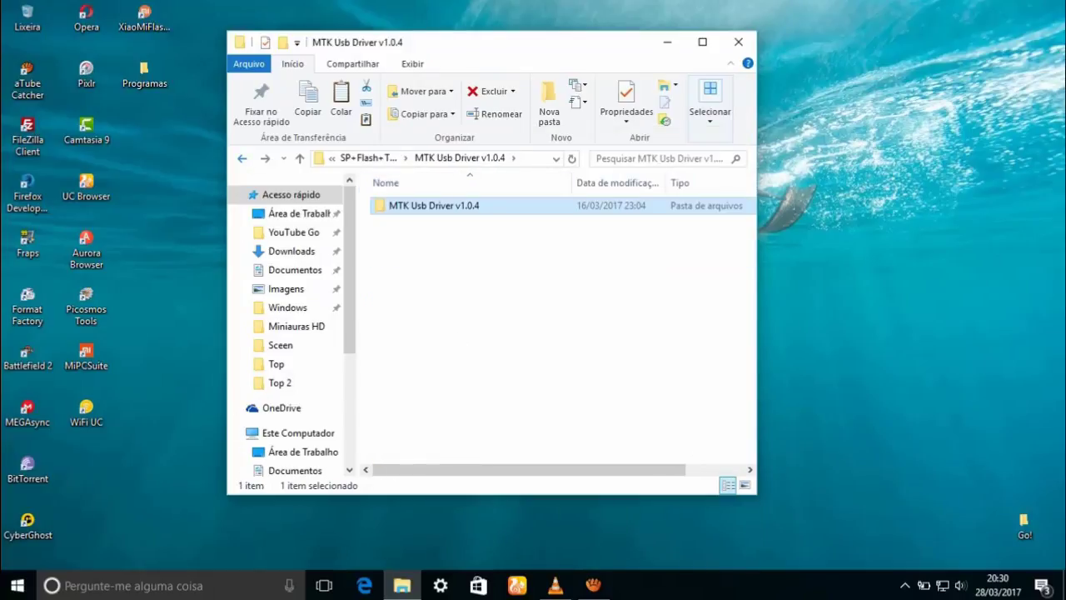
pyautogui.press('BackSpace')
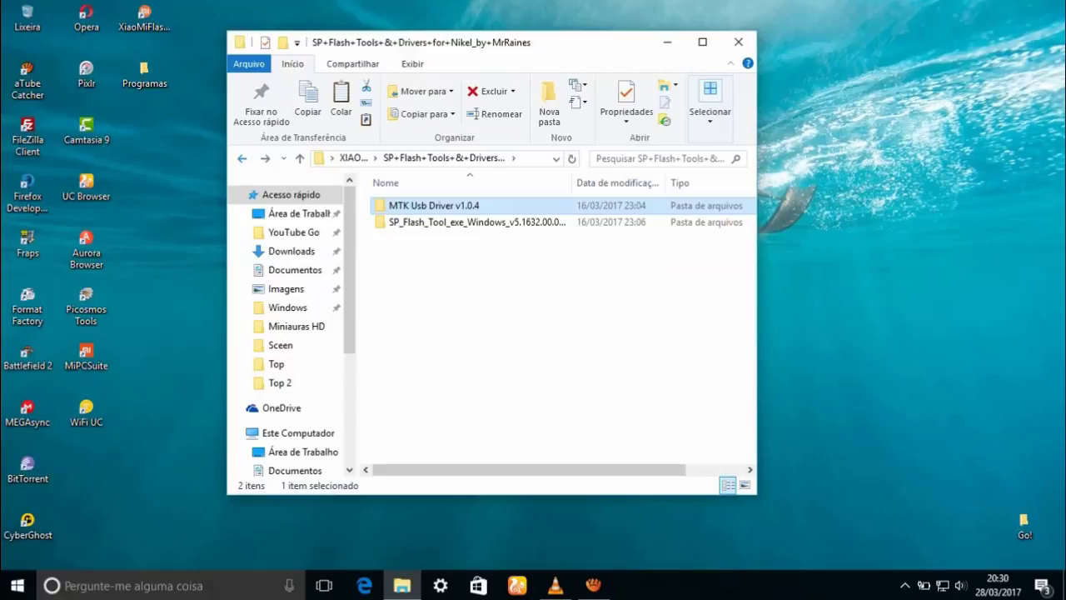
pyautogui.press('BackSpace')
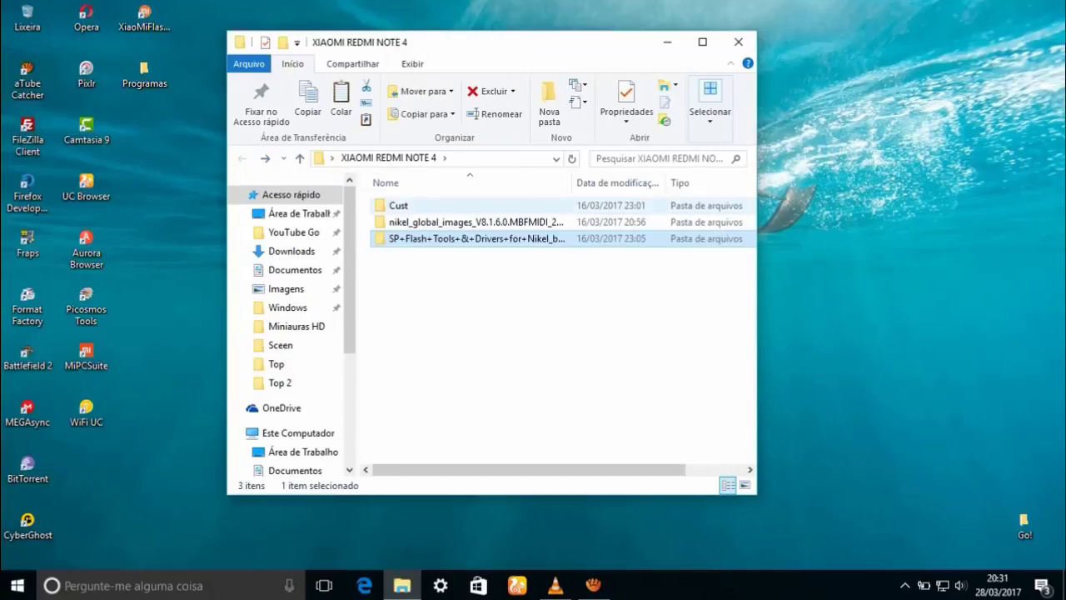
pyautogui.doubleClick(398, 205)
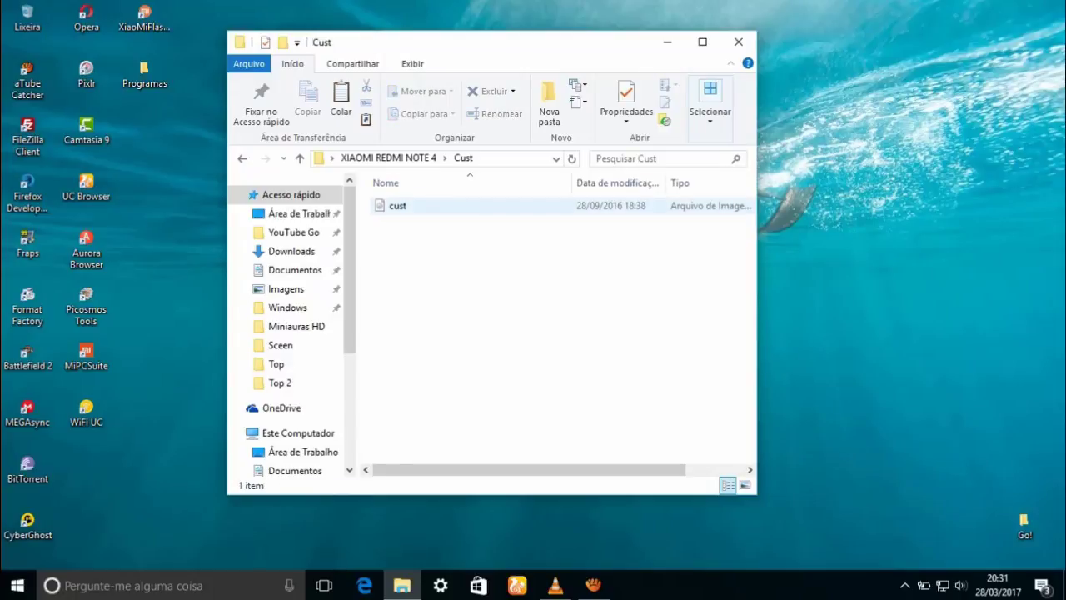
pyautogui.rightClick(395, 205)
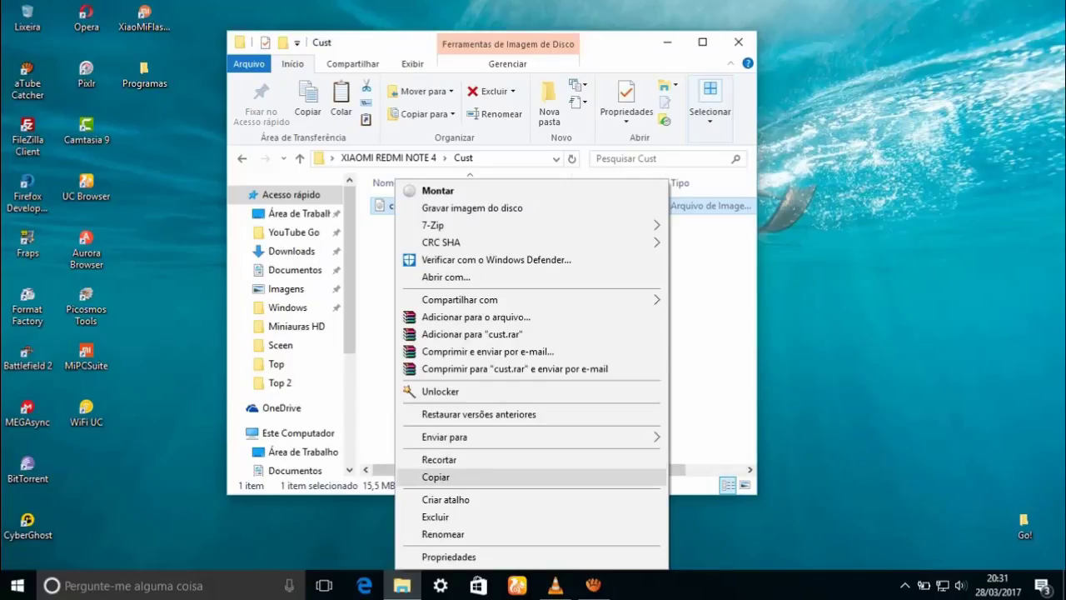
pyautogui.click(435, 476)
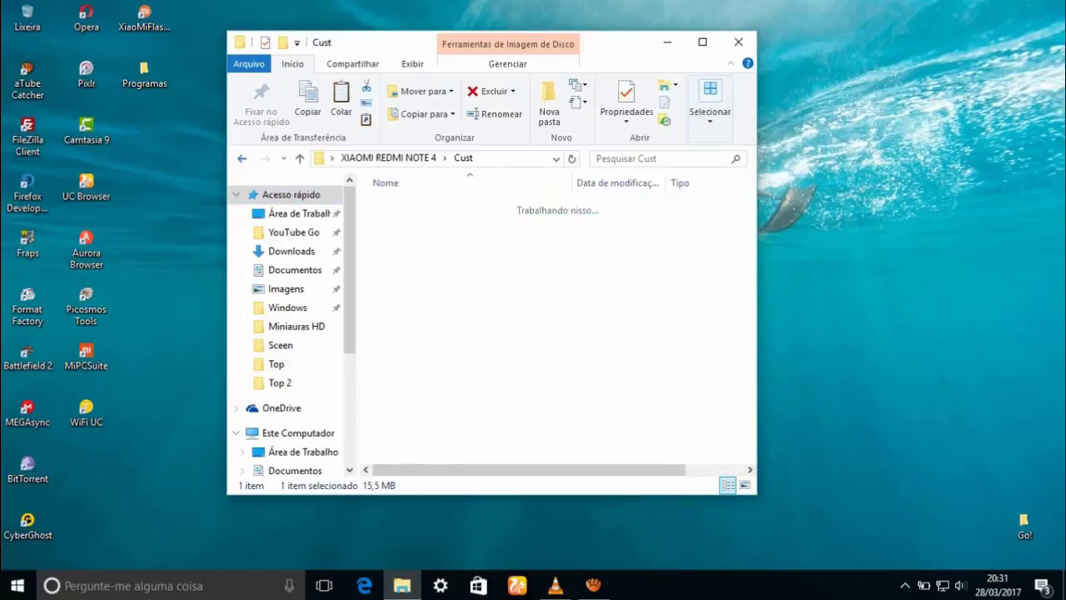
# Paste the copied cust file into the images folder of the nikel_global_images_V8.1.6.0 ROM, replacing the existing file
pyautogui.hotkey('alt', 'Left')
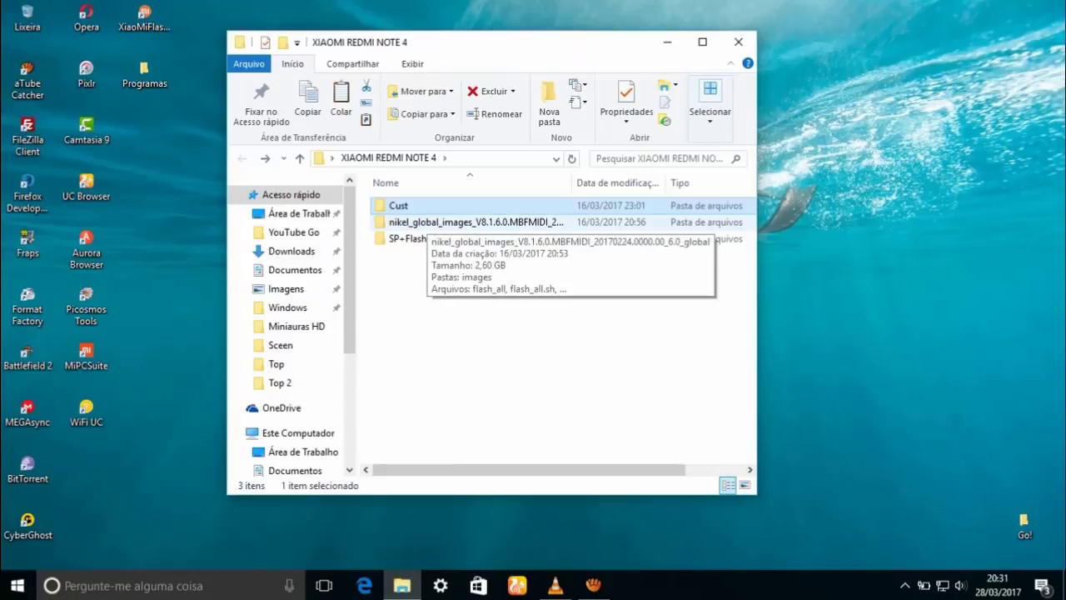
pyautogui.doubleClick(434, 222)
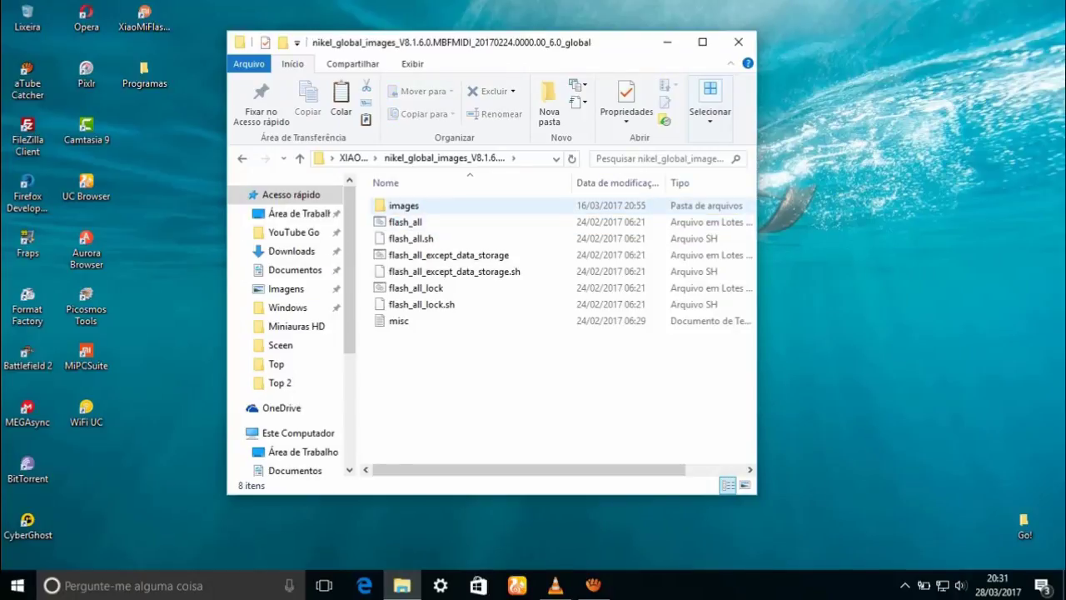
pyautogui.doubleClick(404, 207)
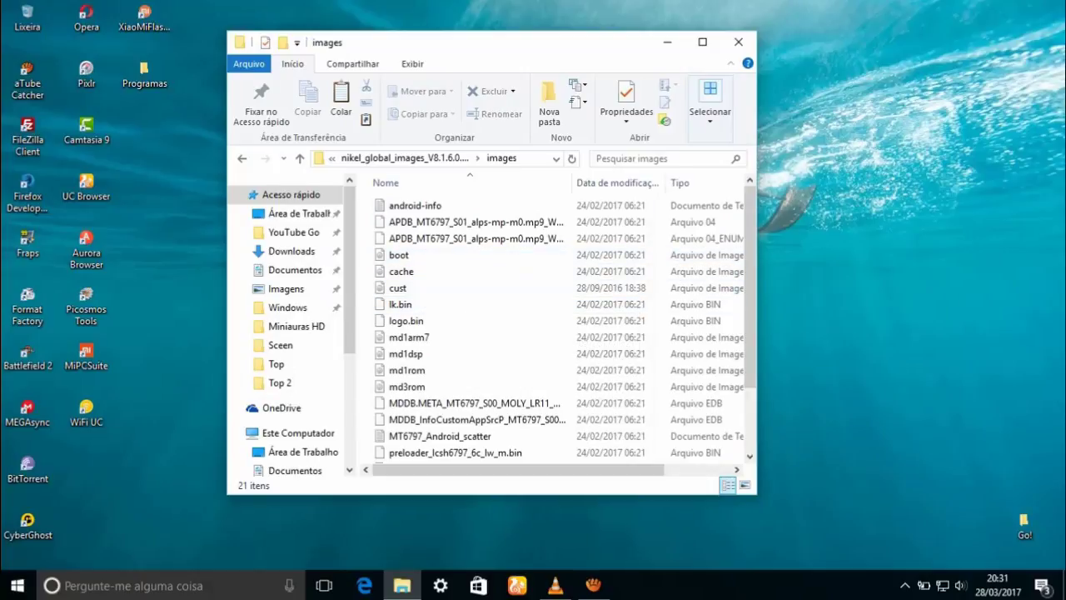
pyautogui.rightClick(364, 249)
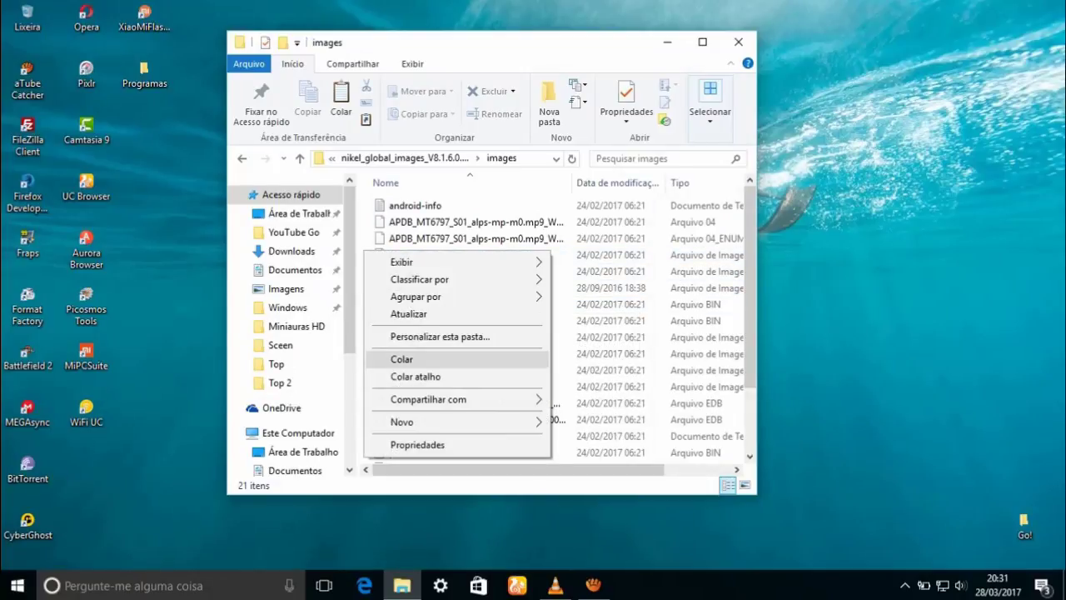
pyautogui.click(401, 359)
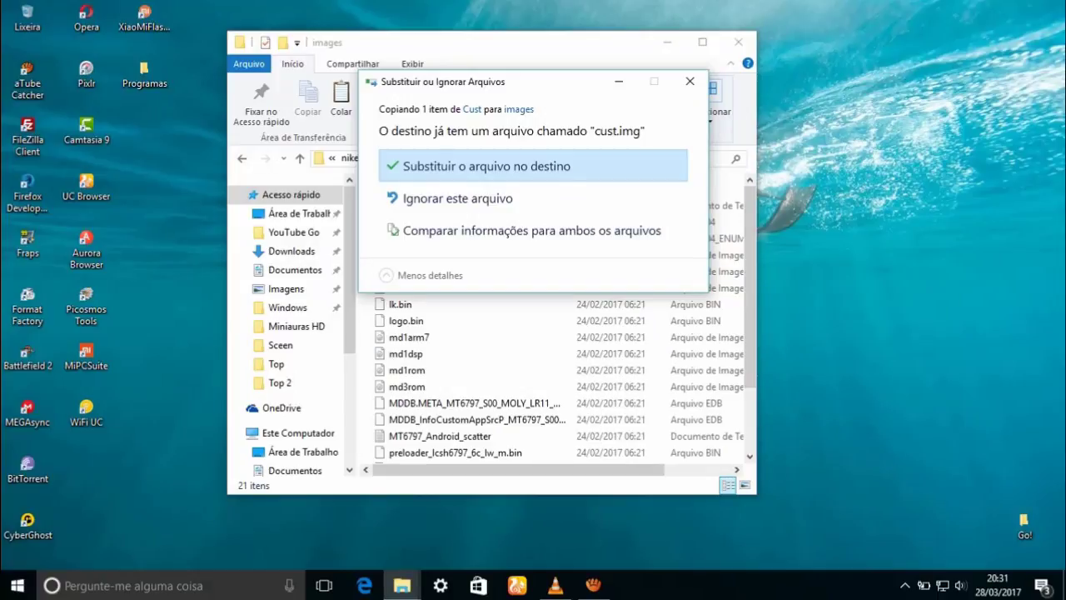
pyautogui.click(491, 166)
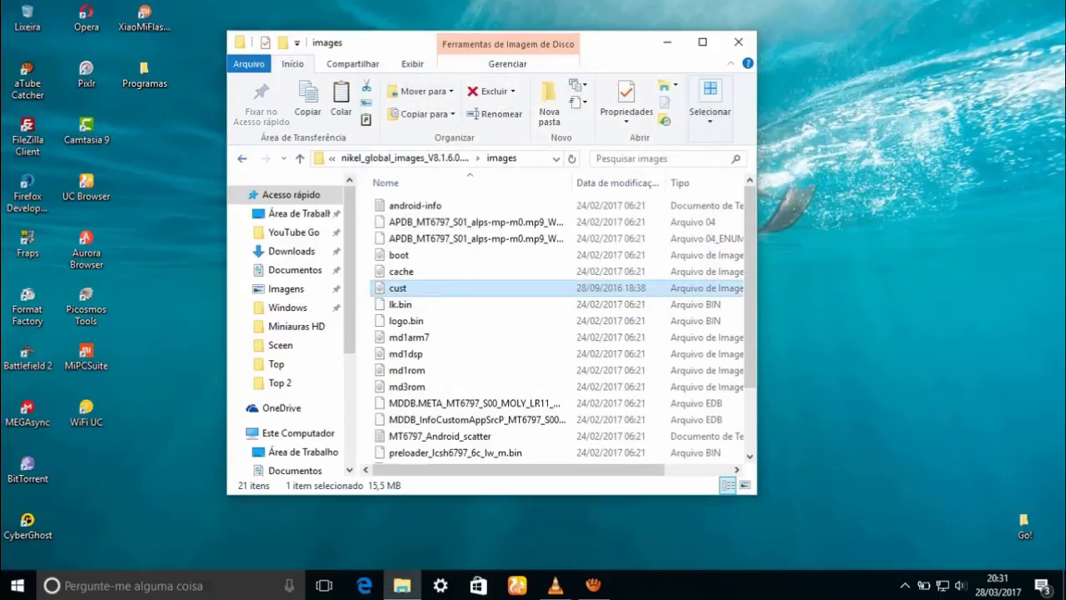
# Run flash_tool as administrator from the SP_Flash_Tool_exe_Windows_v5.1632.00.000 folder inside the SP Flash Tools & Drivers folder
pyautogui.hotkey('alt', 'Left')
pyautogui.hotkey('alt', 'Left')
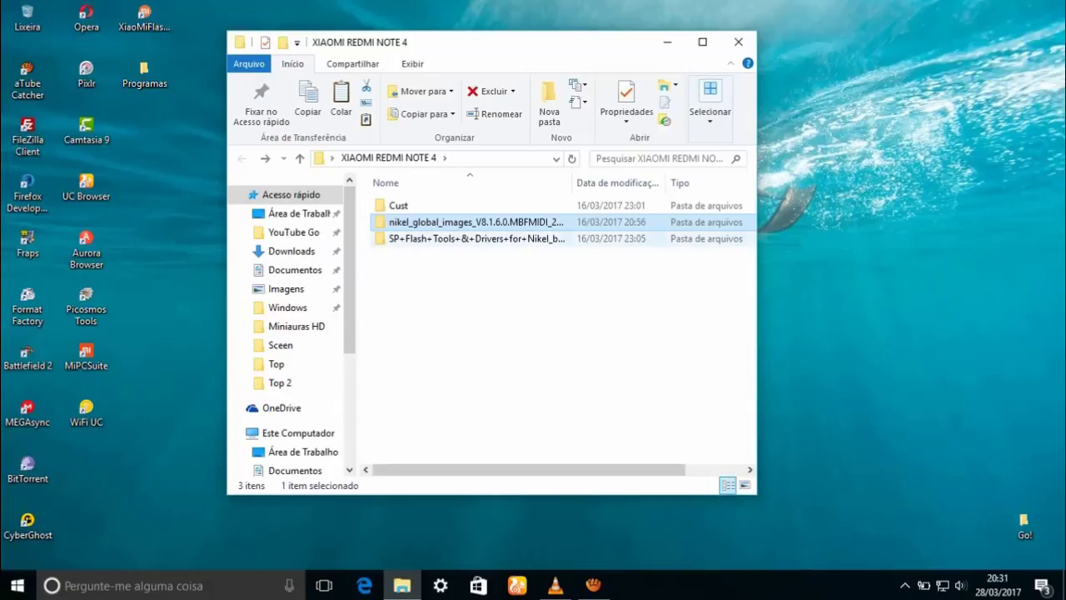
pyautogui.doubleClick(392, 238)
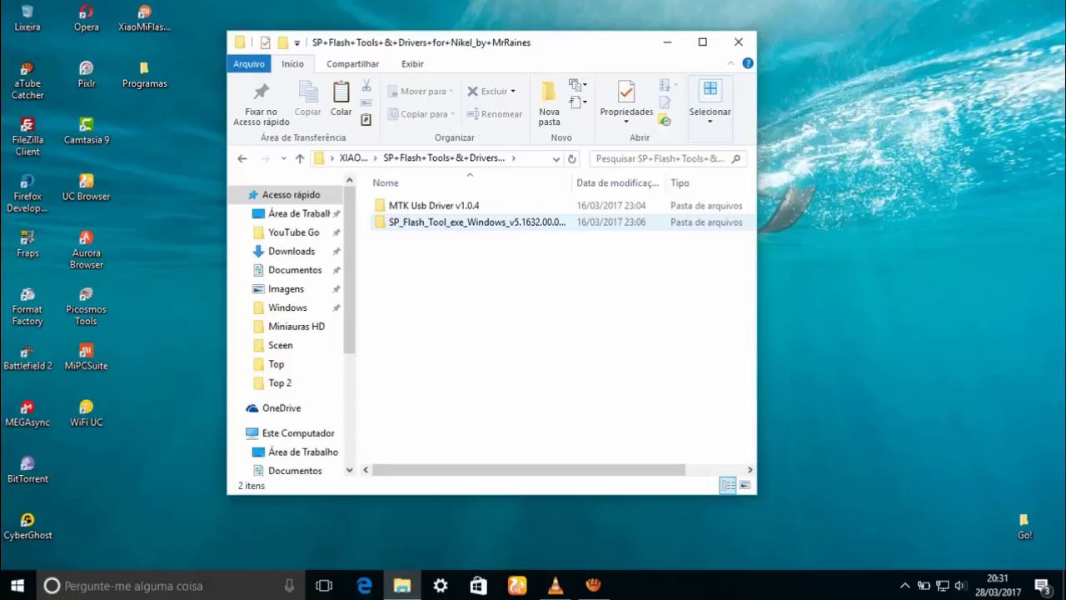
pyautogui.doubleClick(433, 222)
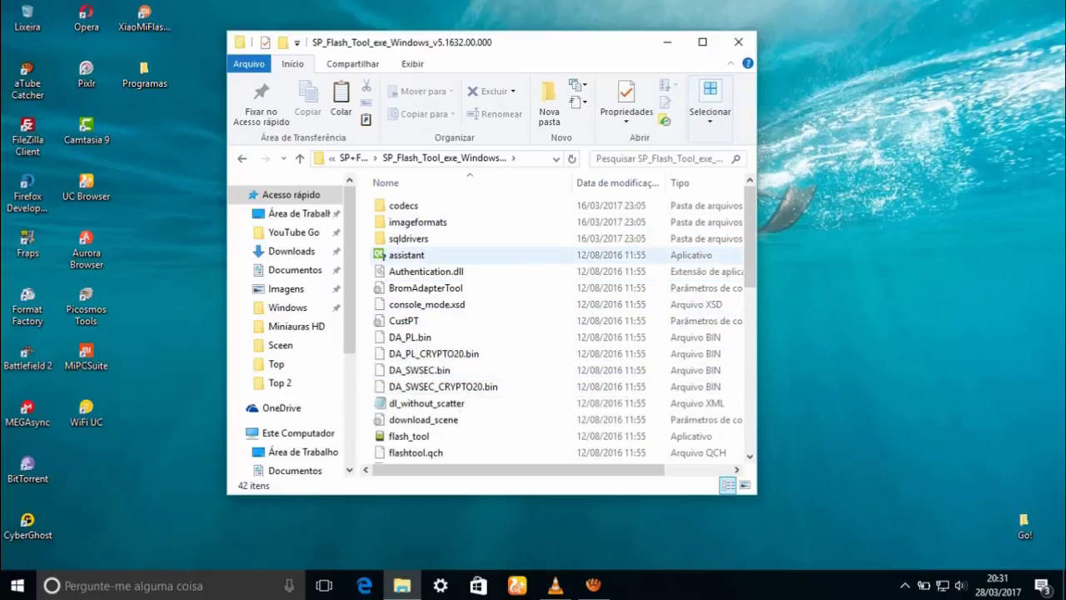
pyautogui.scroll(-3, 583, 237)
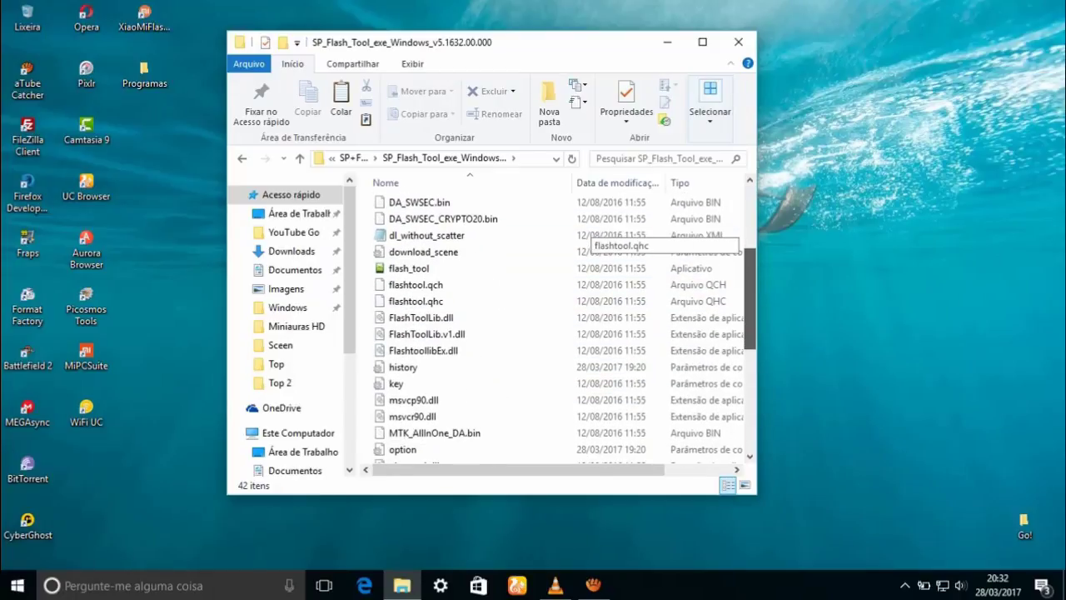
pyautogui.scroll(1, 584, 236)
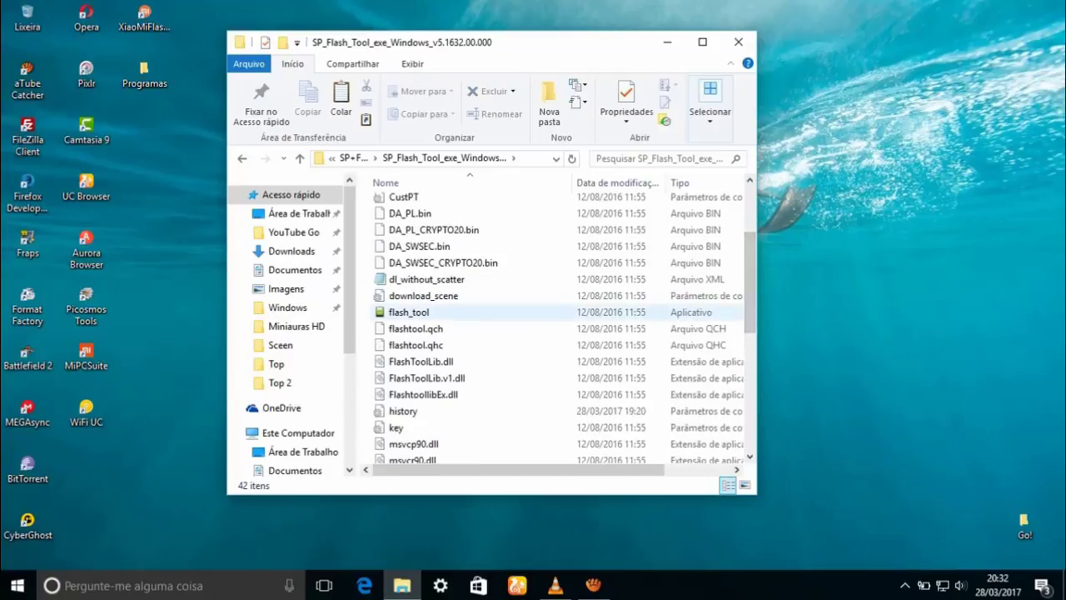
pyautogui.click(416, 312)
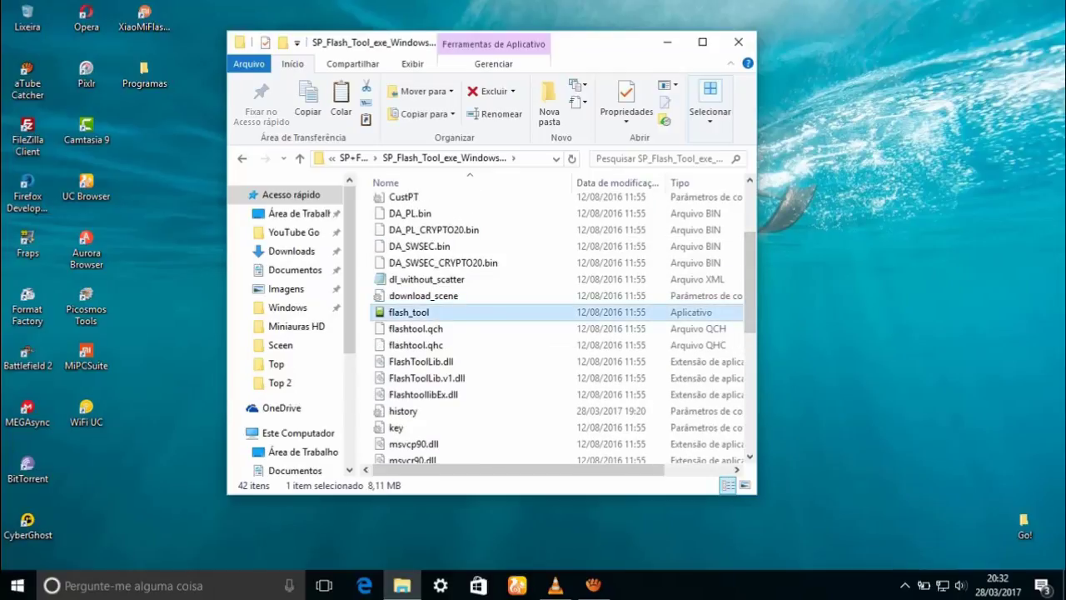
pyautogui.rightClick(386, 311)
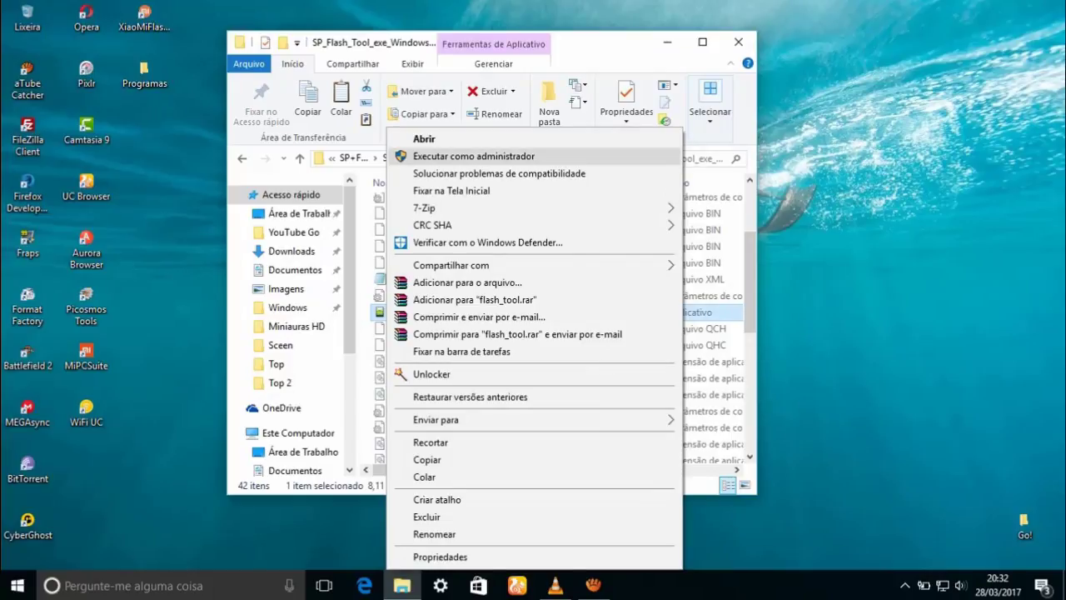
pyautogui.press('Return')
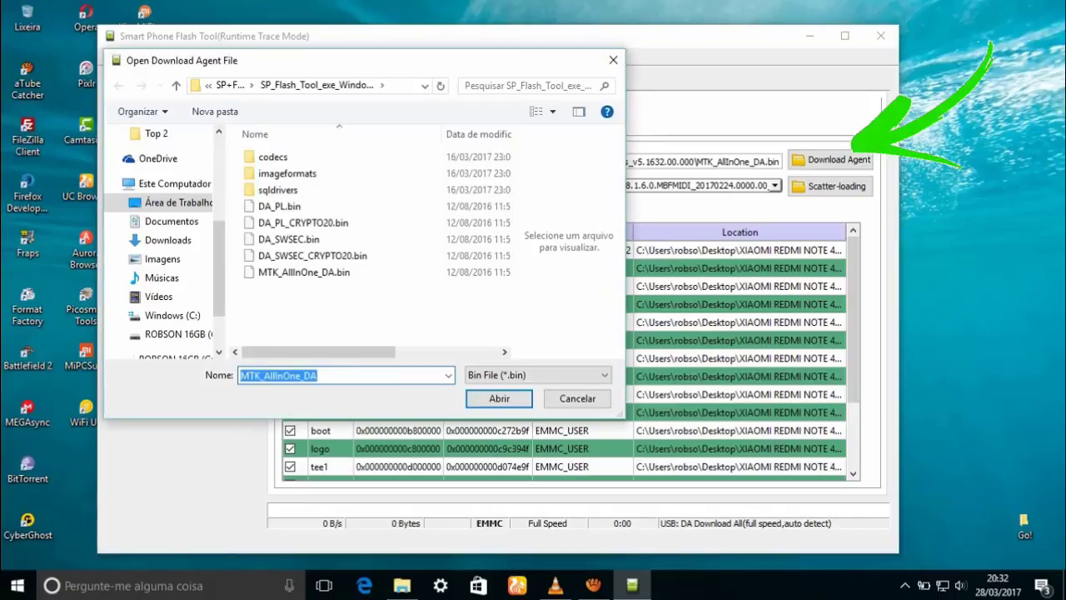
# Load MTK_AllInOne_DA.bin from the SP_Flash_Tool_exe_Windows_v5.1632.00.000 folder, inside the SP Flash Tools & Drivers folder, as the download agent
pyautogui.click(208, 85)
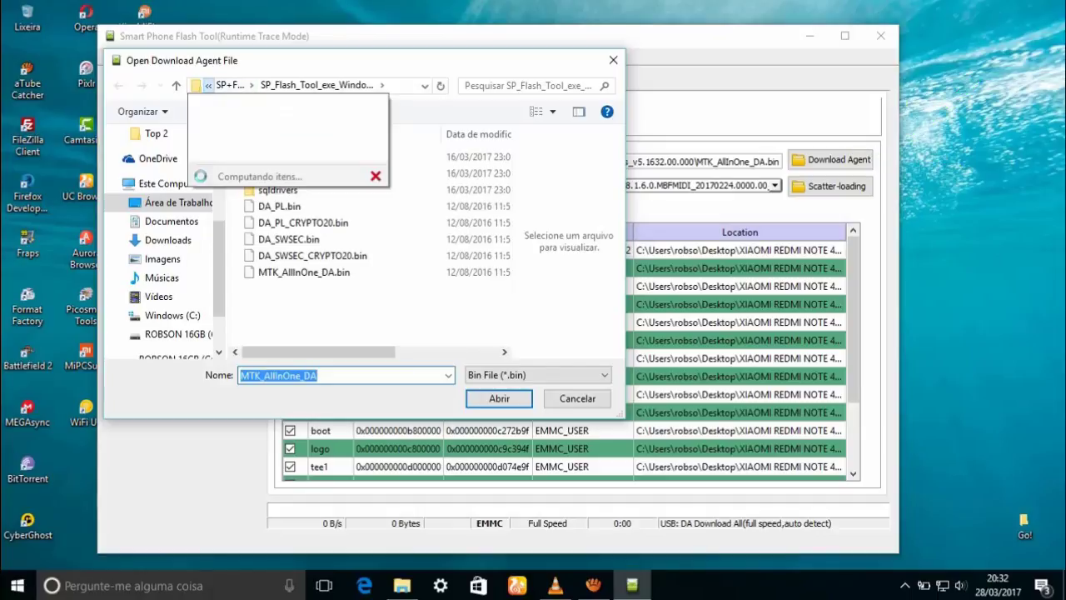
pyautogui.click(265, 104)
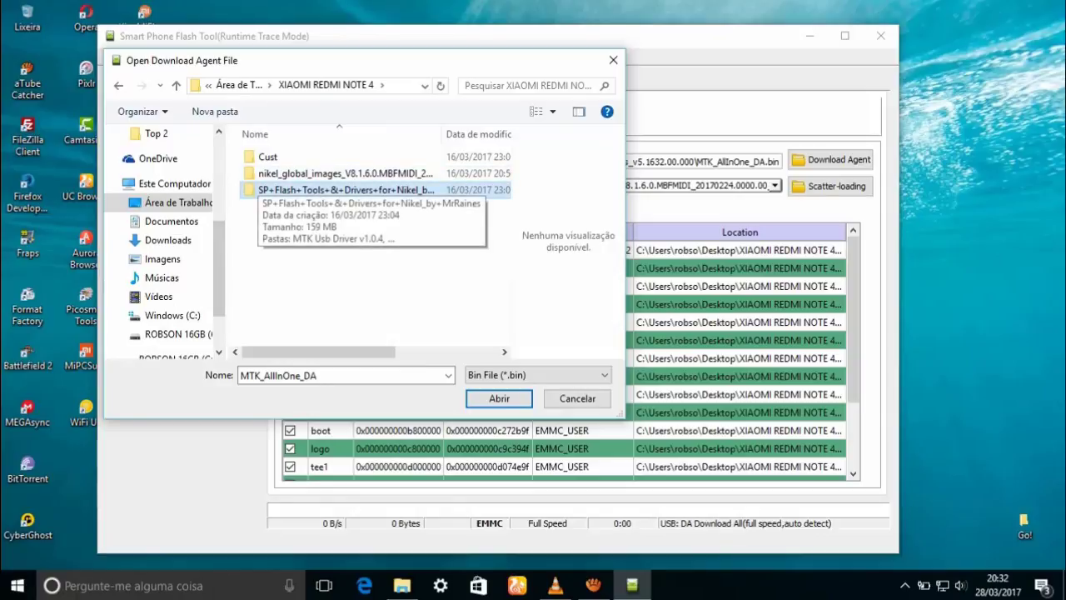
pyautogui.doubleClick(275, 190)
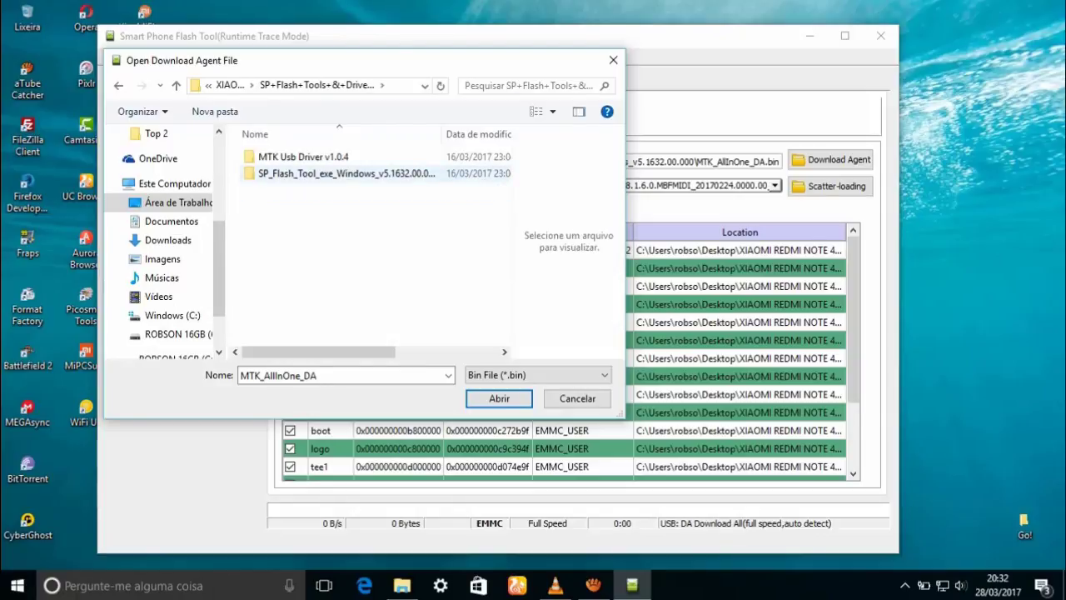
pyautogui.doubleClick(334, 173)
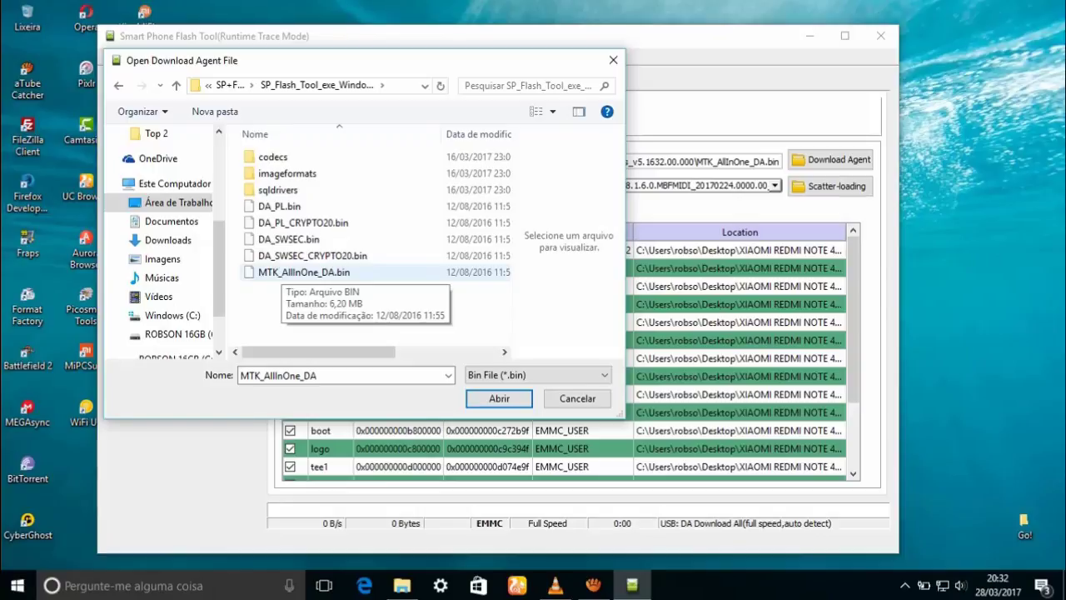
pyautogui.click(304, 272)
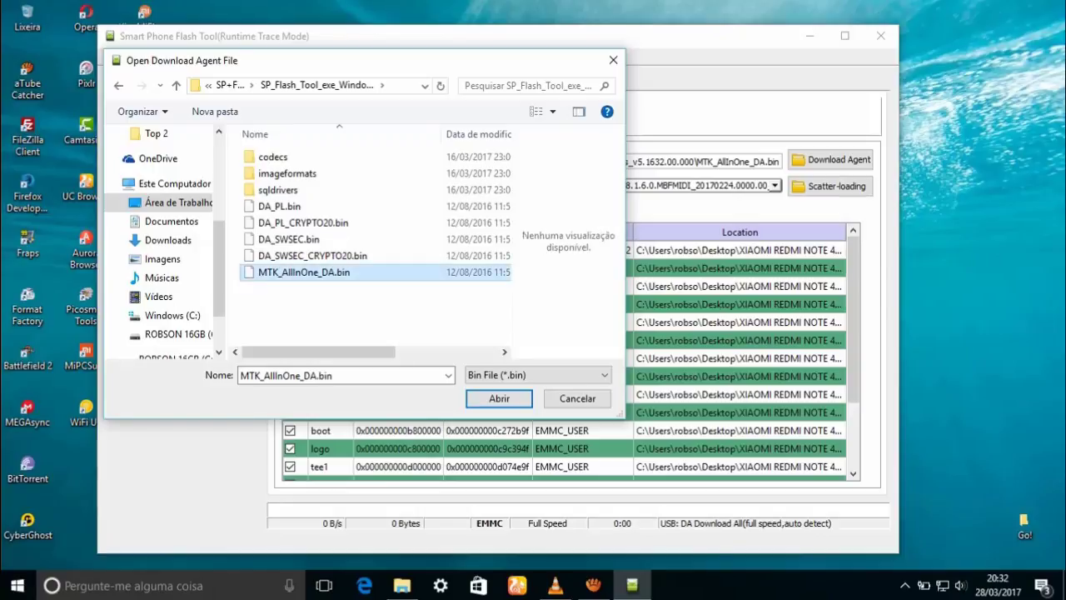
pyautogui.press('Return')
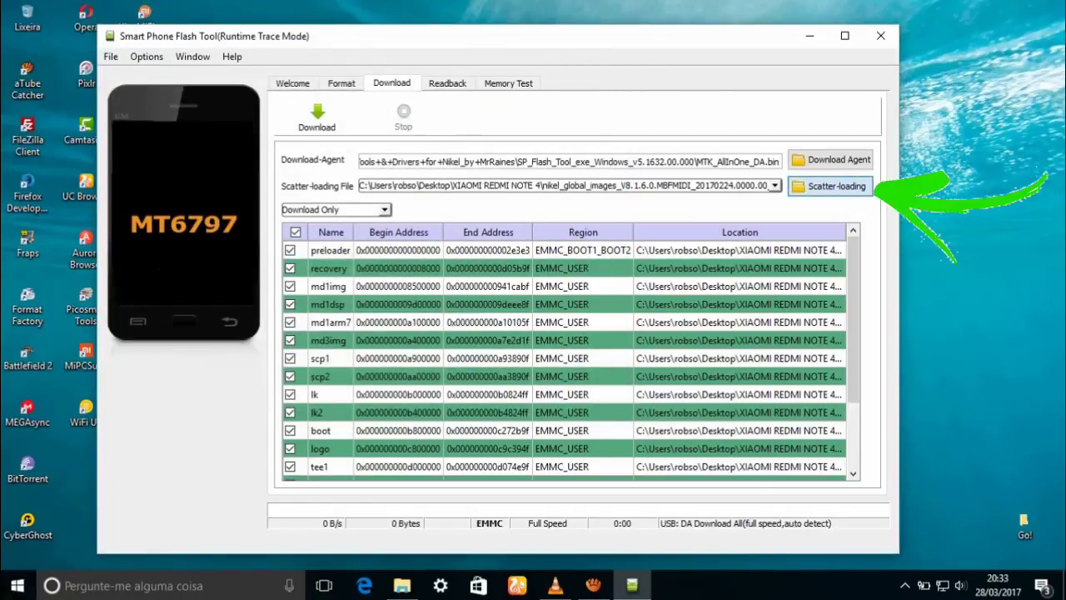
# Load MT6797_Android_scatter from the images folder of the nikel_global_images_V8.1.6.0 ROM as the scatter-loading file
pyautogui.click(831, 186)
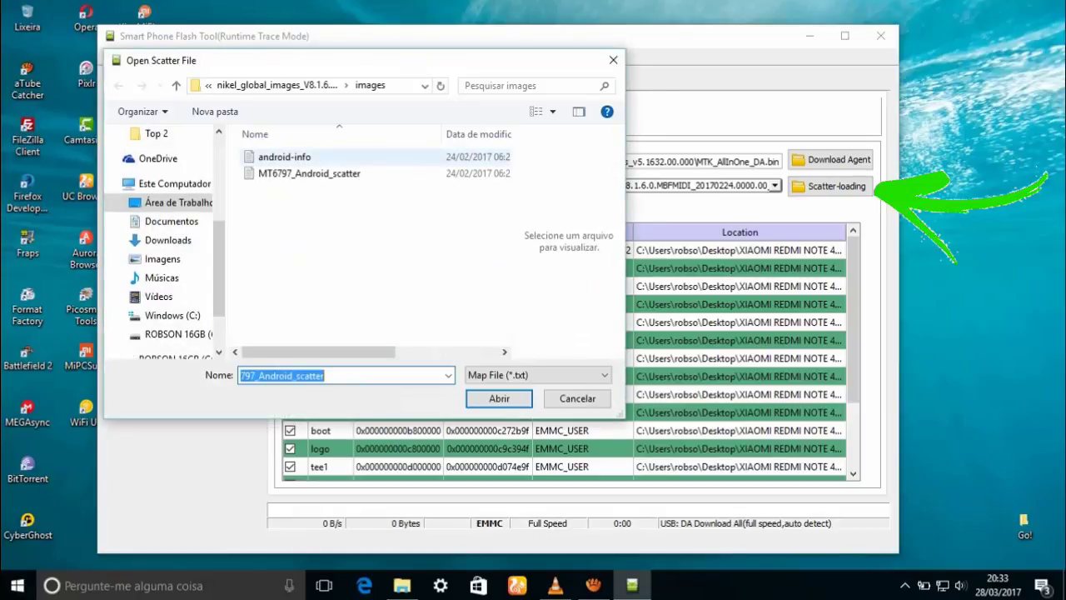
pyautogui.click(208, 85)
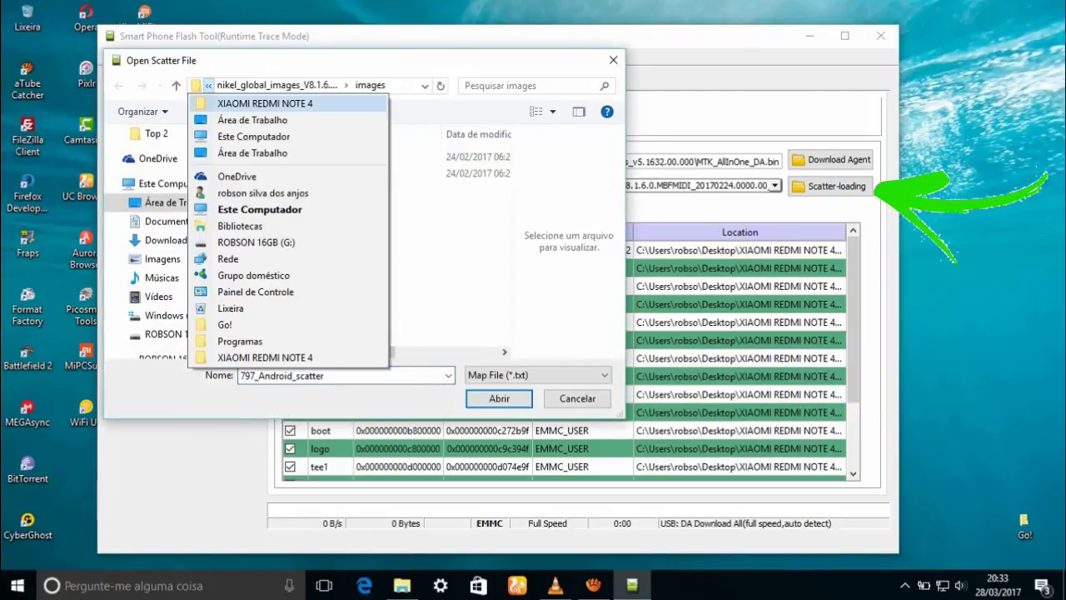
pyautogui.click(264, 103)
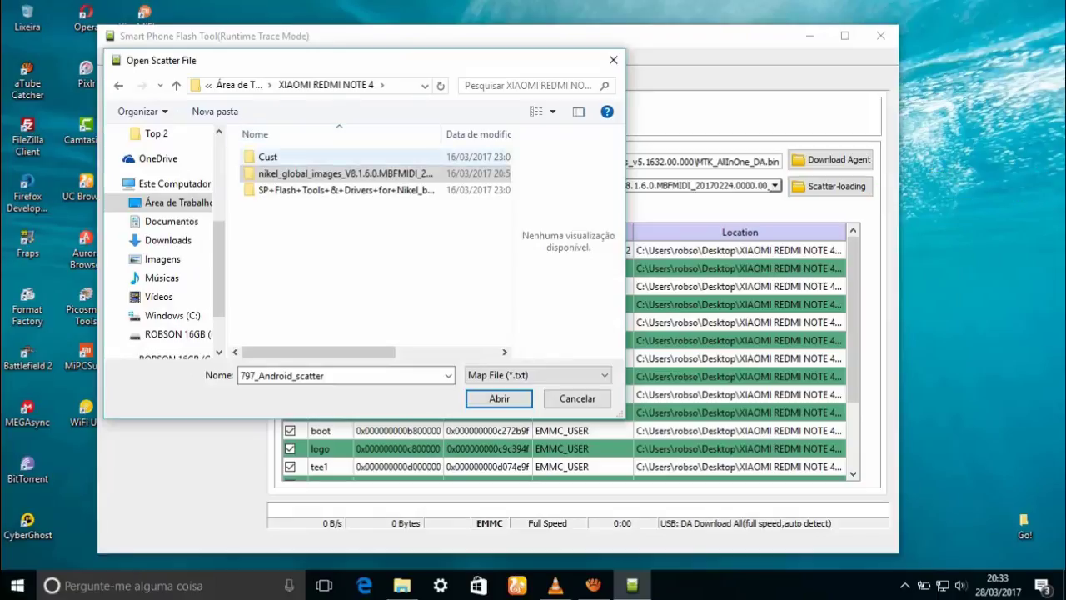
pyautogui.click(345, 173)
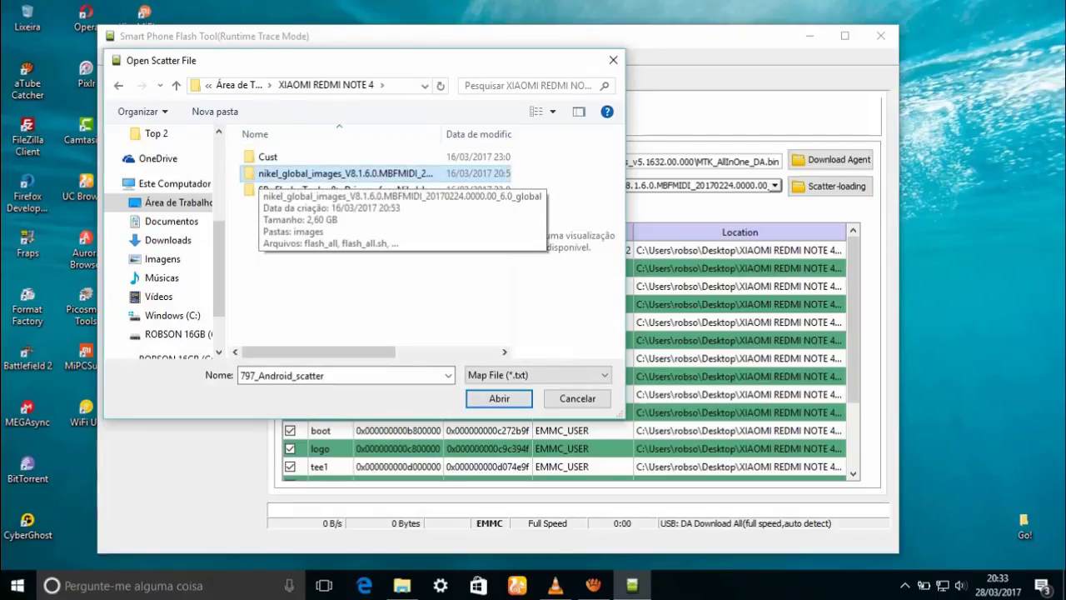
pyautogui.doubleClick(346, 173)
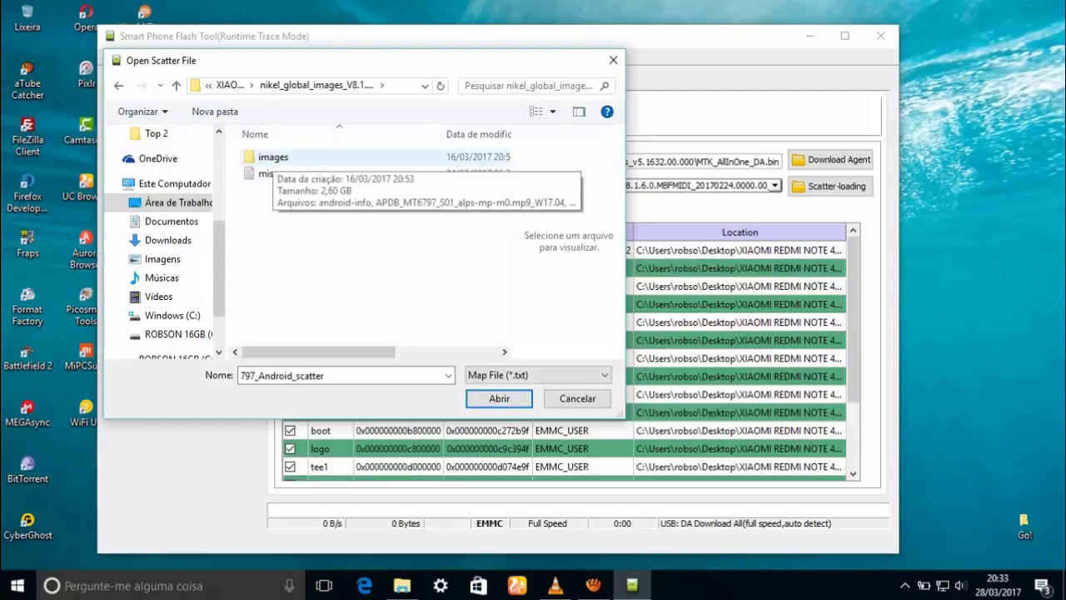
pyautogui.doubleClick(275, 157)
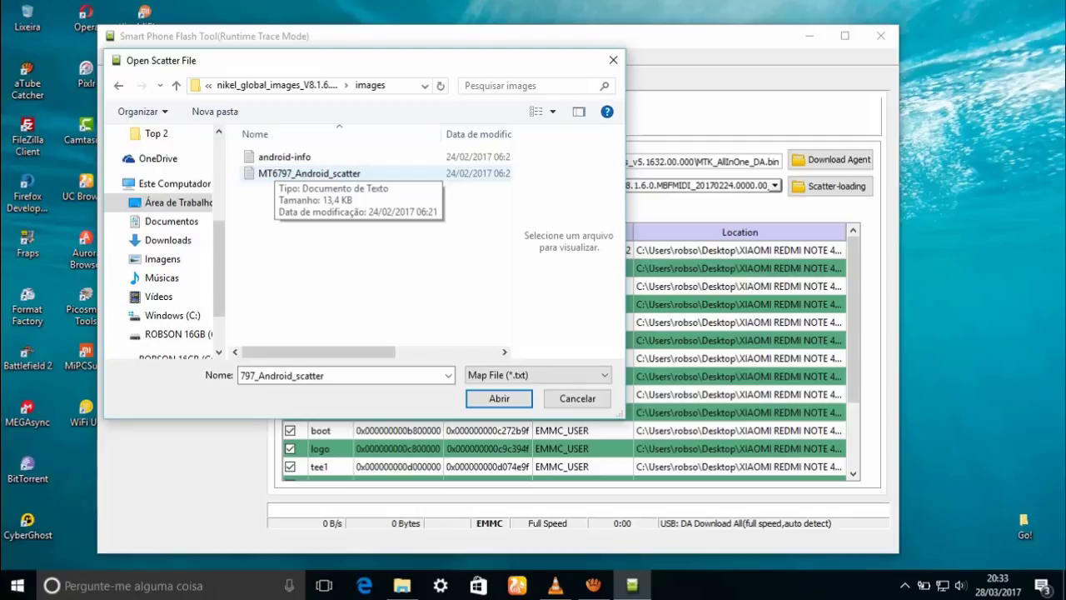
pyautogui.click(284, 173)
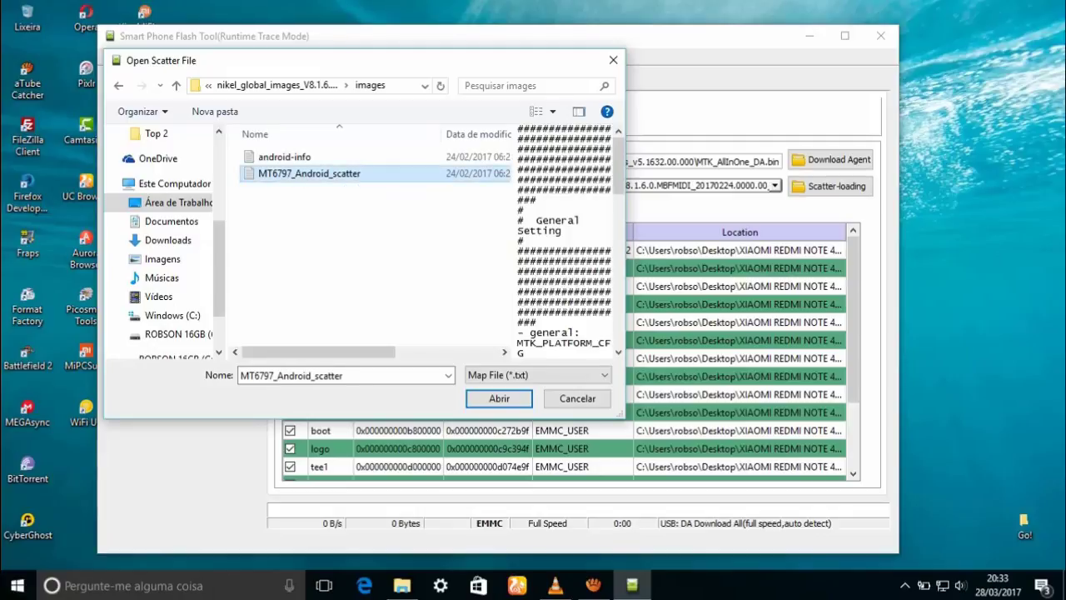
pyautogui.press('Return')
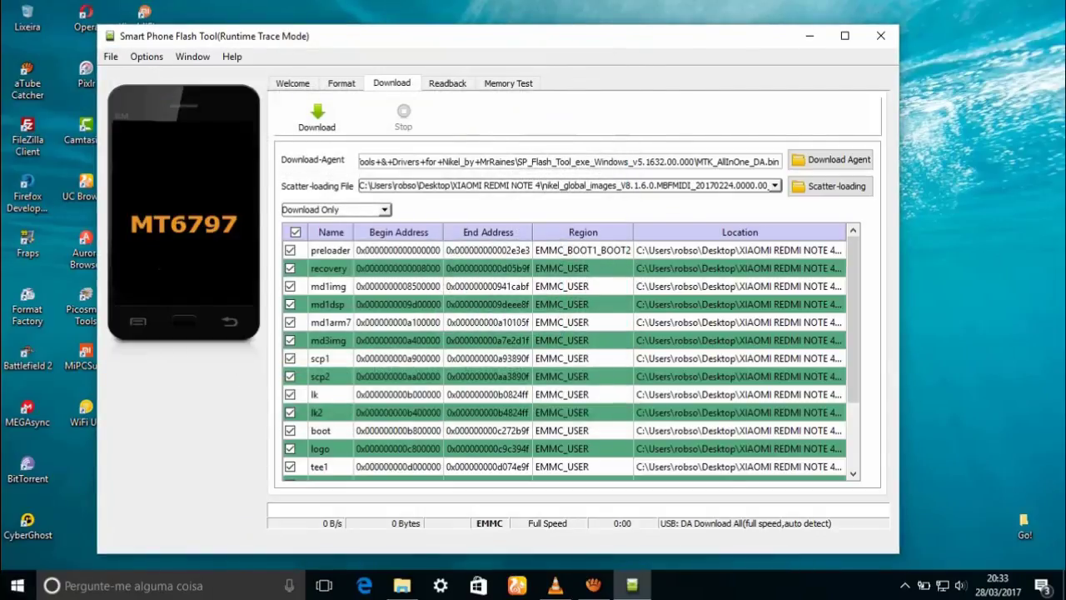
# Exclude the preloader partition from flashing and choose Download Only as the flashing mode
pyautogui.click(290, 250)
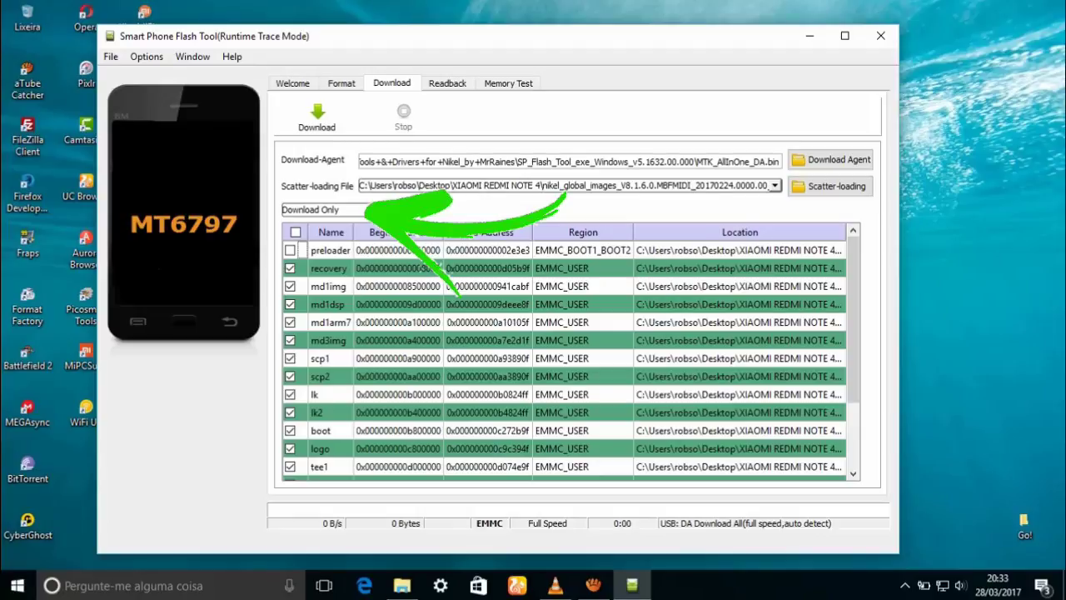
pyautogui.click(323, 209)
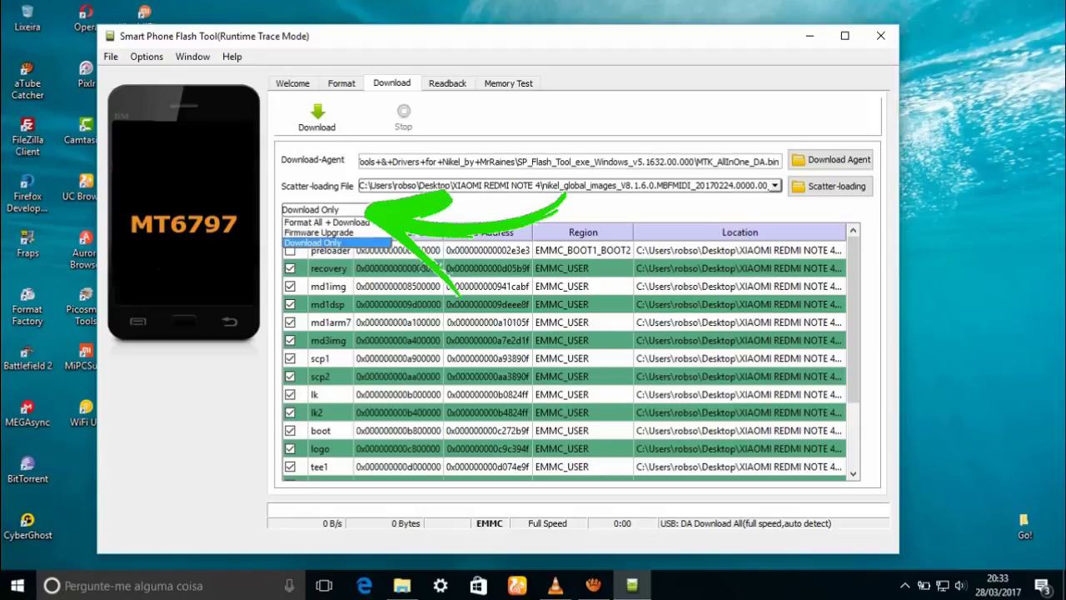
pyautogui.press('Return')
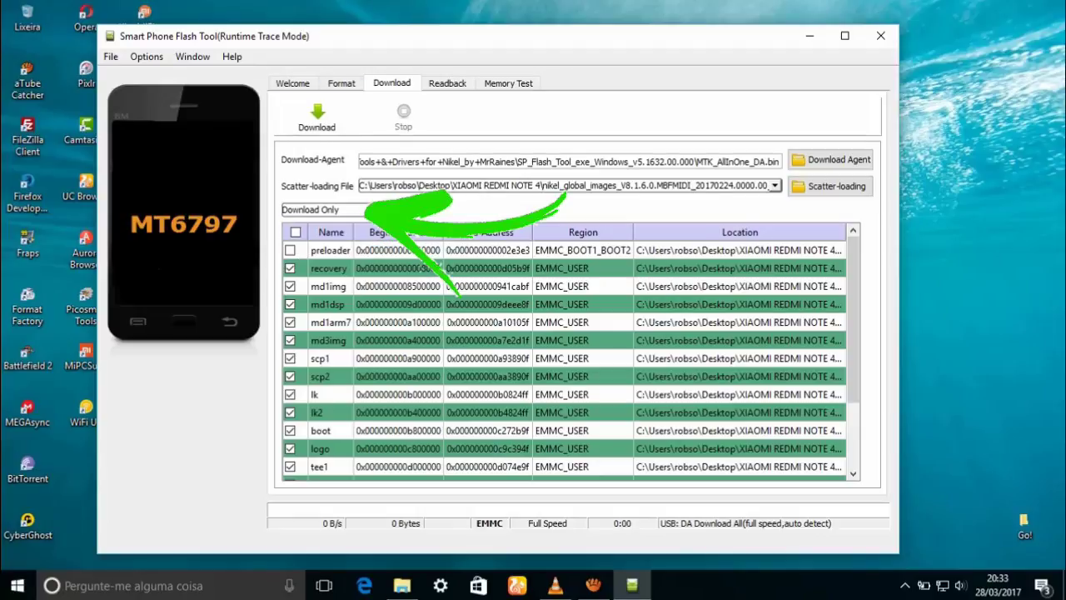
# Set the USB speed to Full speed in the Connection options and start the download
pyautogui.hotkey('alt', 'o')
pyautogui.press('Return')
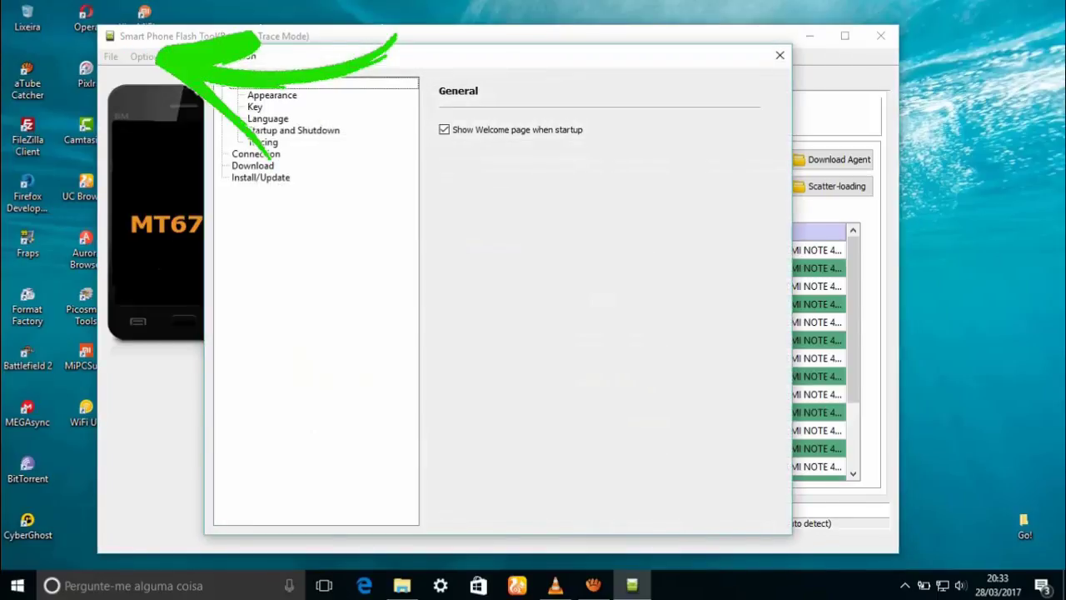
pyautogui.click(256, 154)
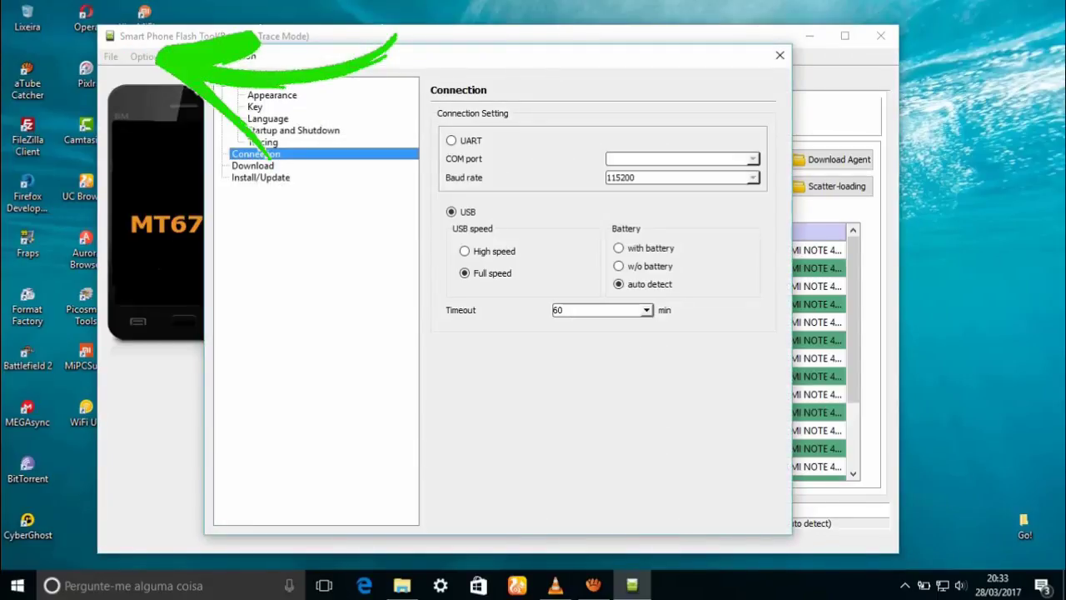
pyautogui.click(465, 251)
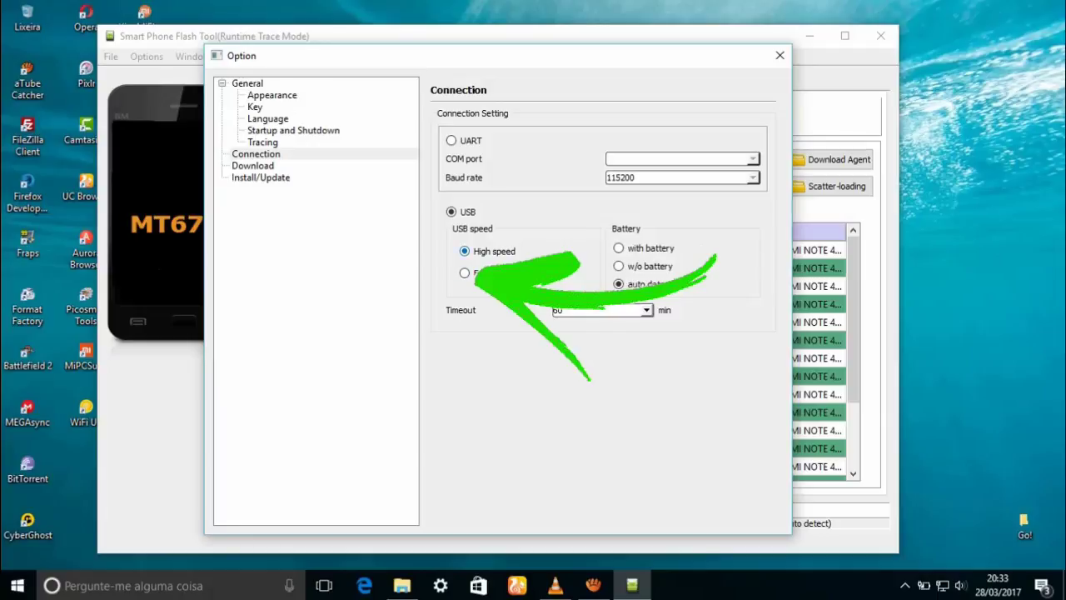
pyautogui.click(465, 272)
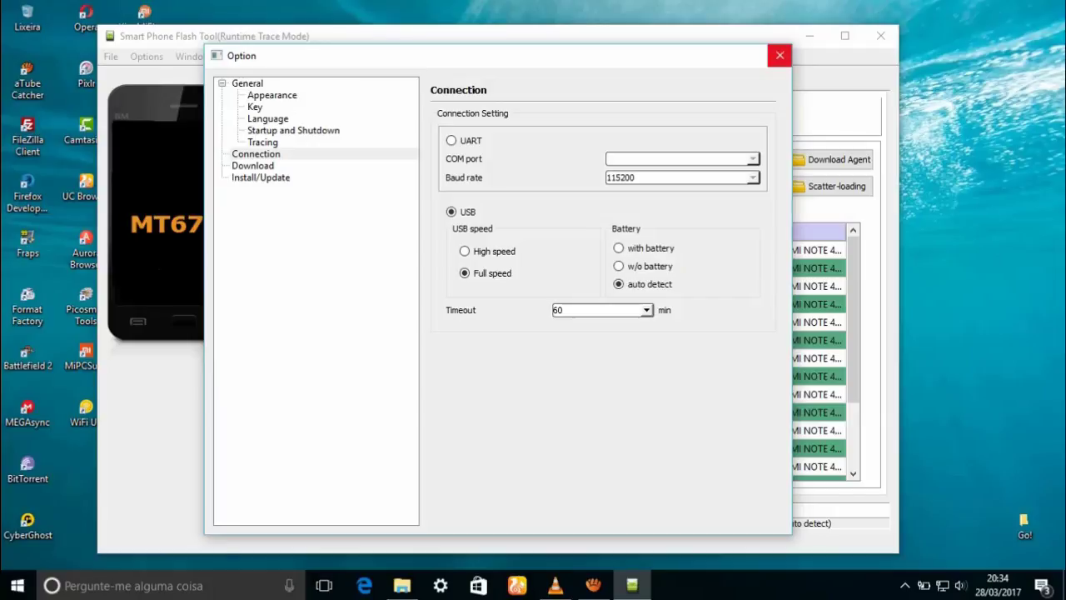
pyautogui.click(780, 55)
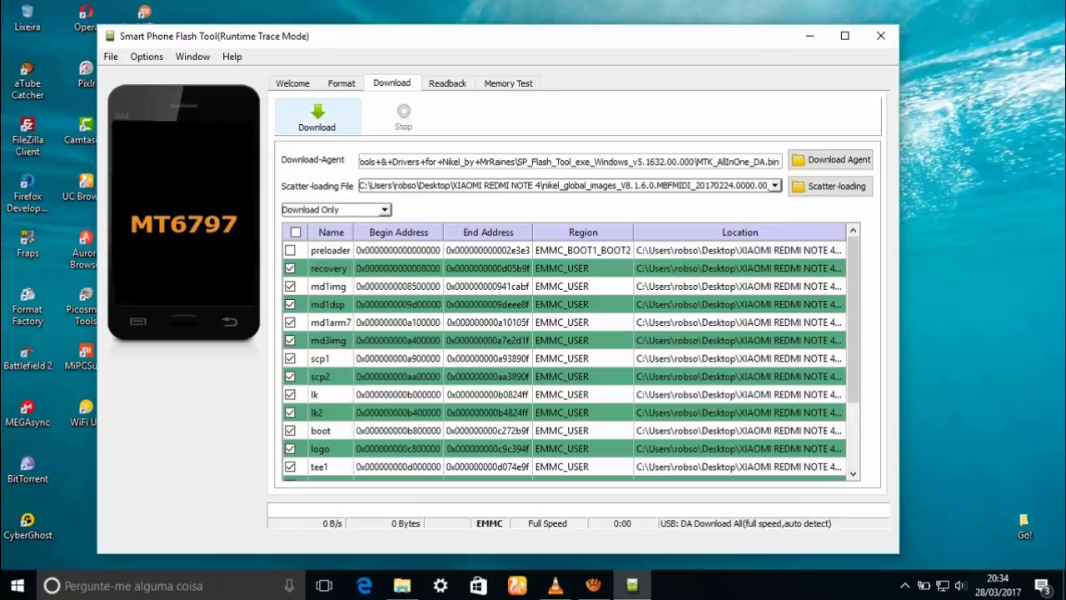
pyautogui.click(316, 116)
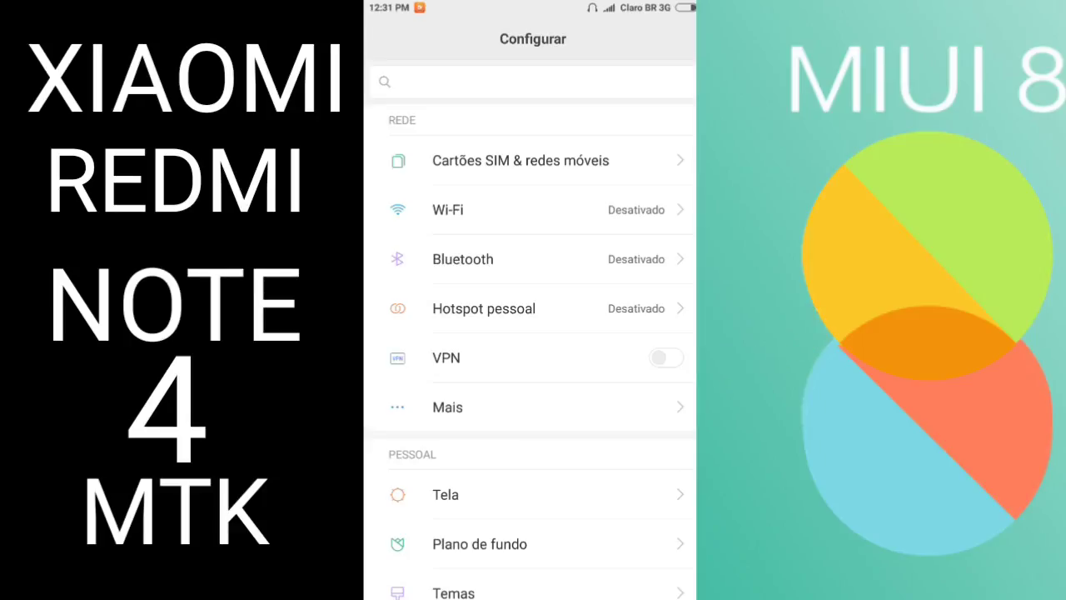
# In the phone's settings, activate developer mode by repeatedly tapping Versão do MIUI in Sobre o telefone, and return to the main settings list
pyautogui.scroll(-15, 529, 333)
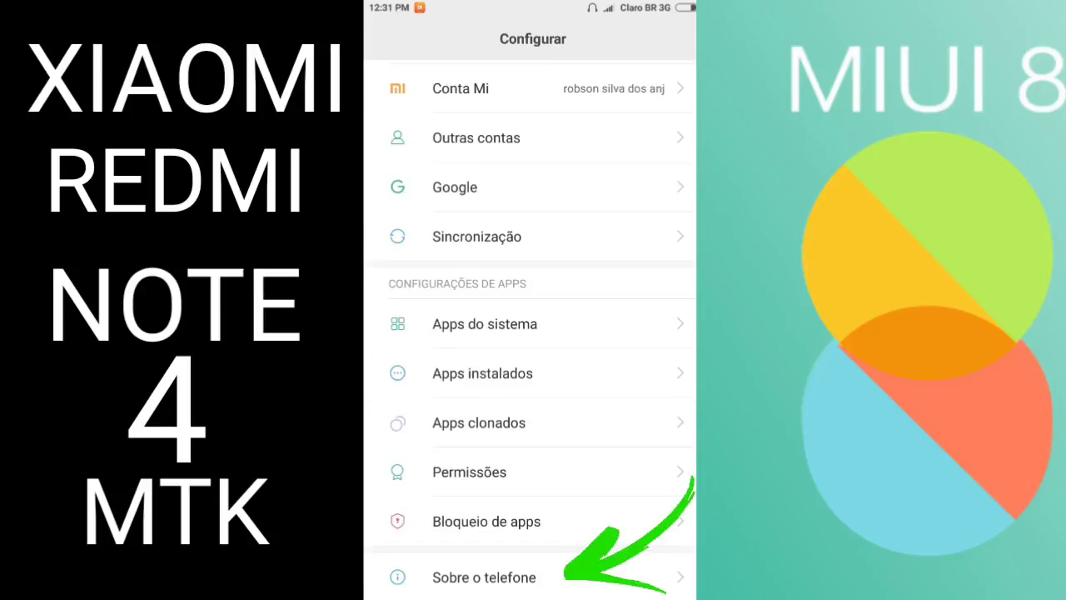
pyautogui.click(484, 576)
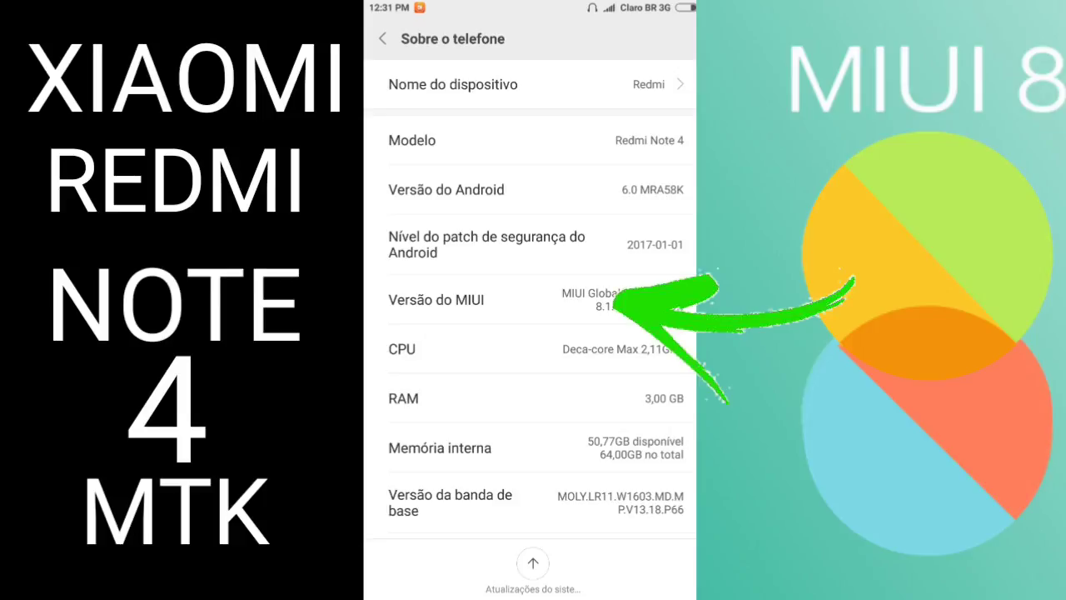
pyautogui.click(500, 300)
pyautogui.click(500, 300)
pyautogui.click(500, 300)
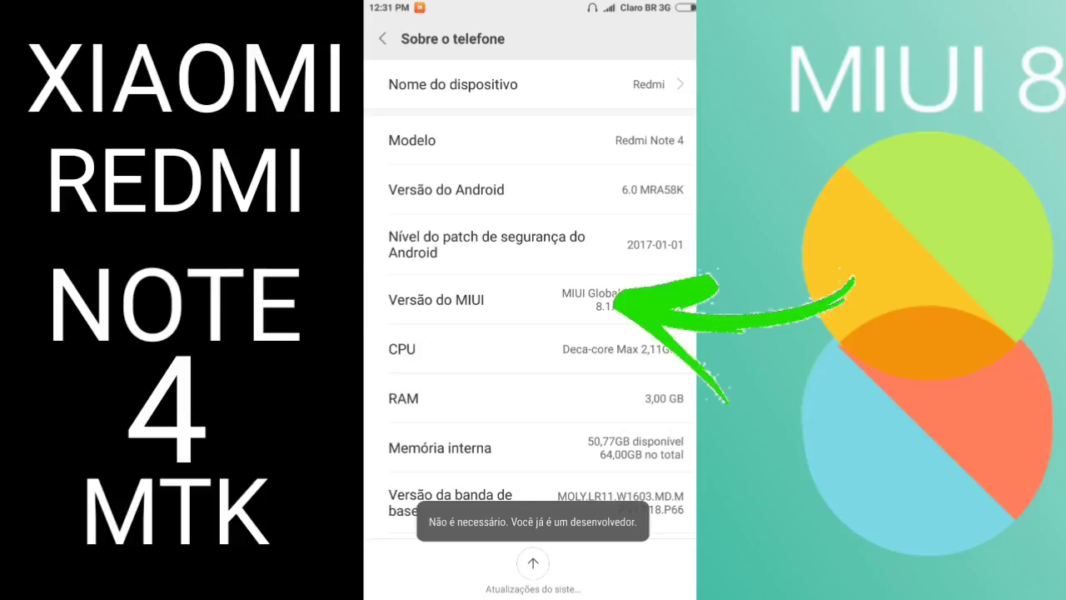
pyautogui.click(500, 300)
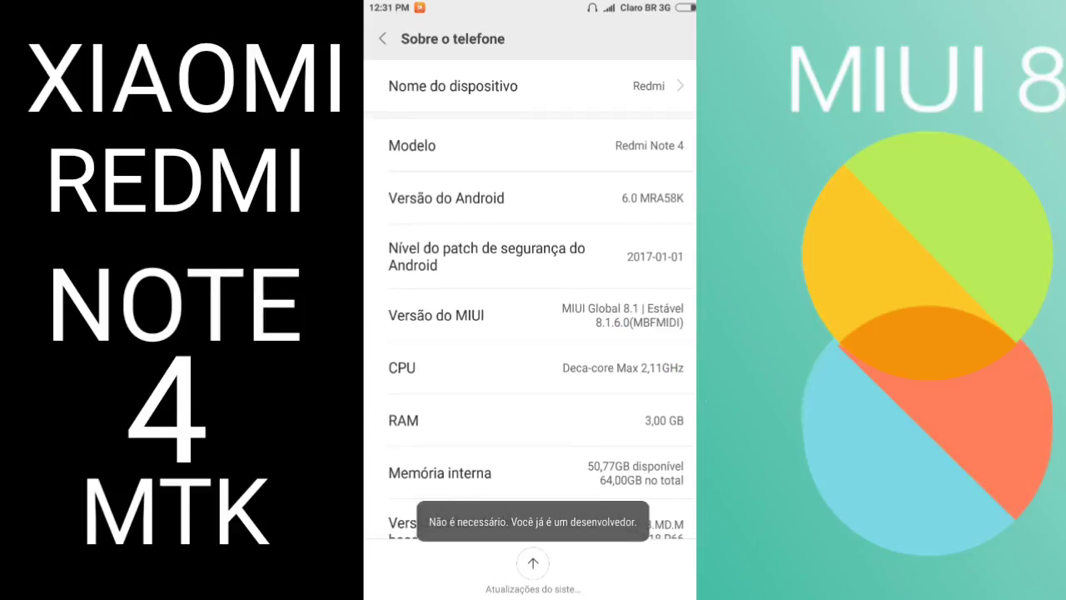
pyautogui.scroll(-3, 530, 334)
pyautogui.scroll(3, 530, 334)
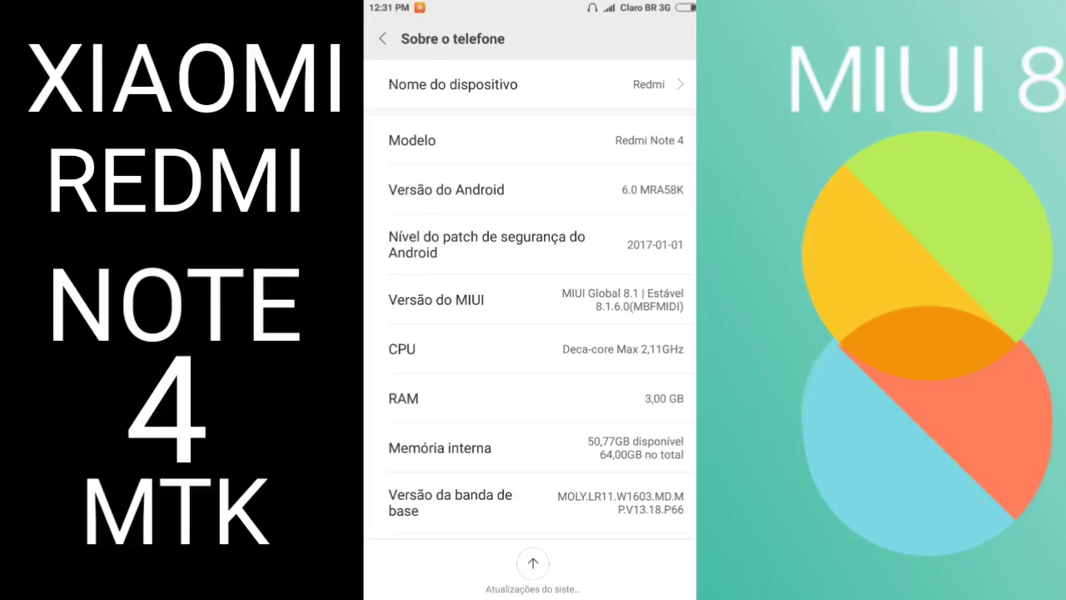
pyautogui.press('Escape')
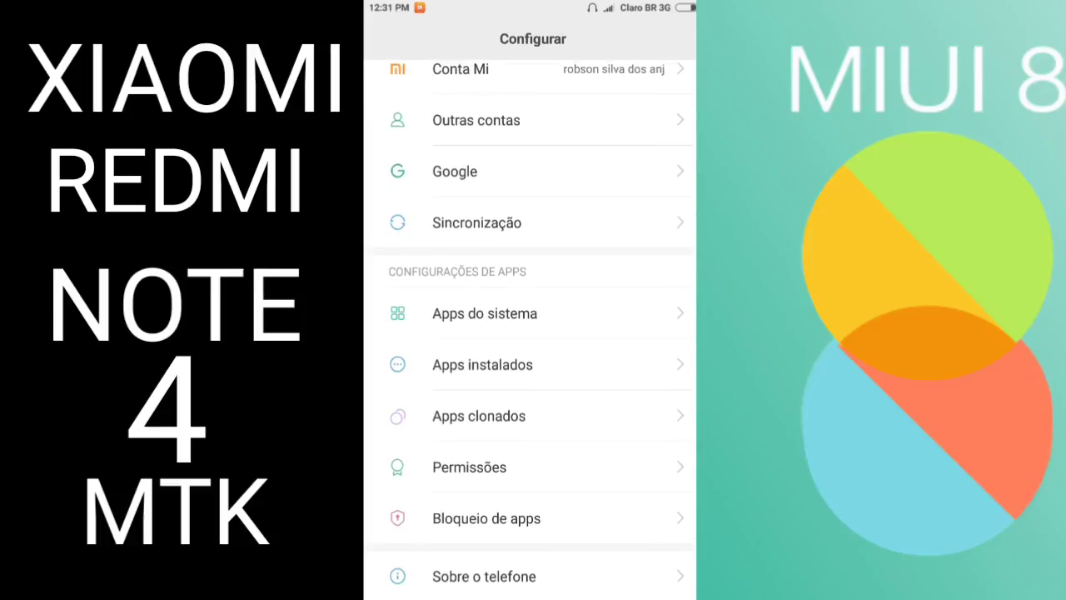
# Enable Depuração USB in Opções do desenvolvedor under Configurações adicionais and approve the permission request
pyautogui.scroll(3, 530, 334)
pyautogui.scroll(1, 530, 333)
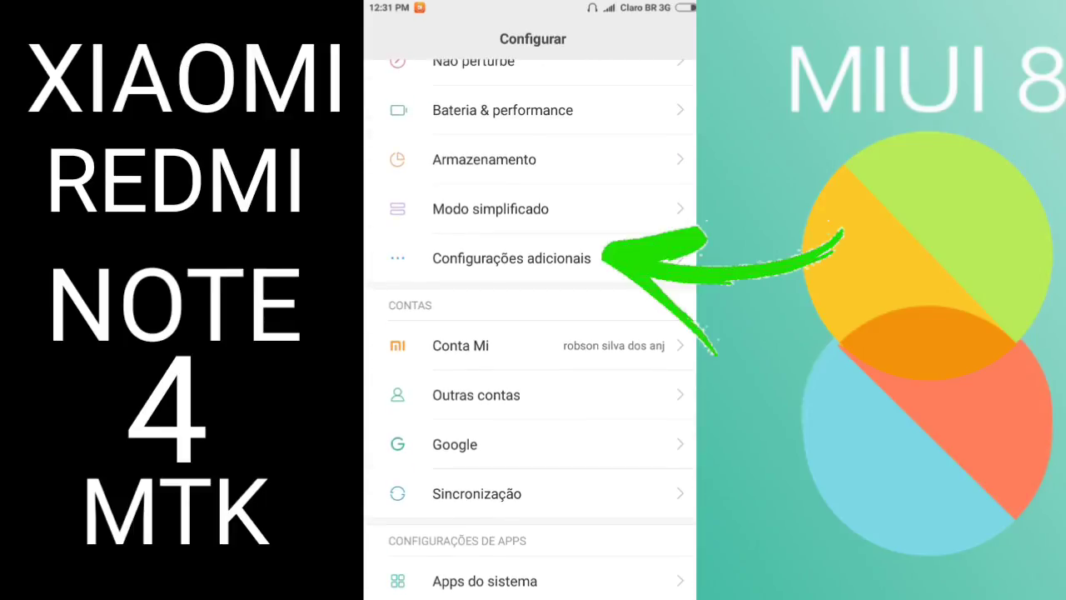
pyautogui.click(511, 258)
pyautogui.scroll(-5, 530, 334)
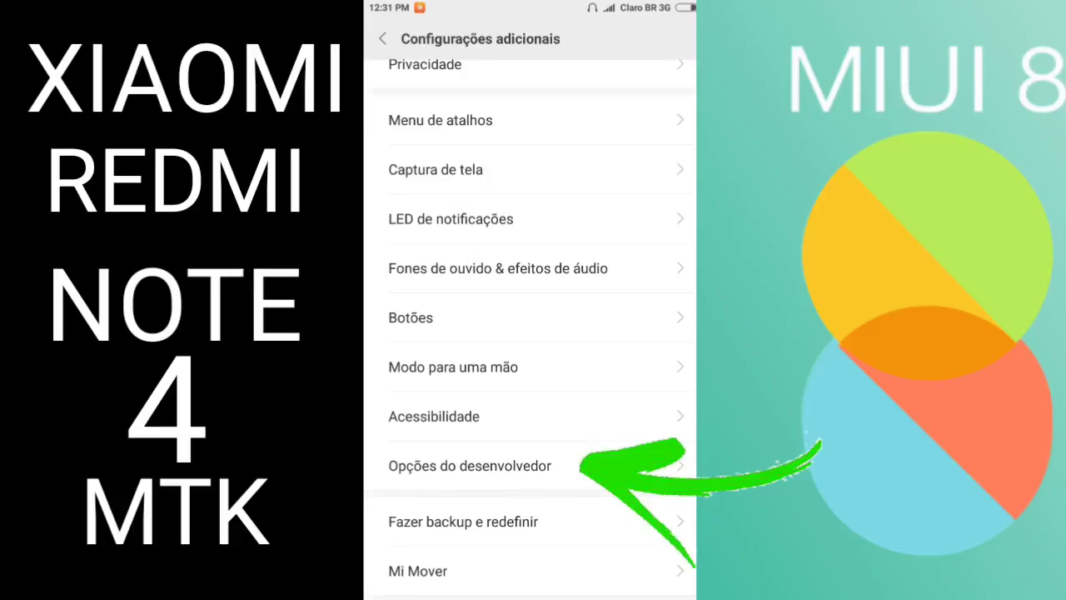
pyautogui.click(470, 465)
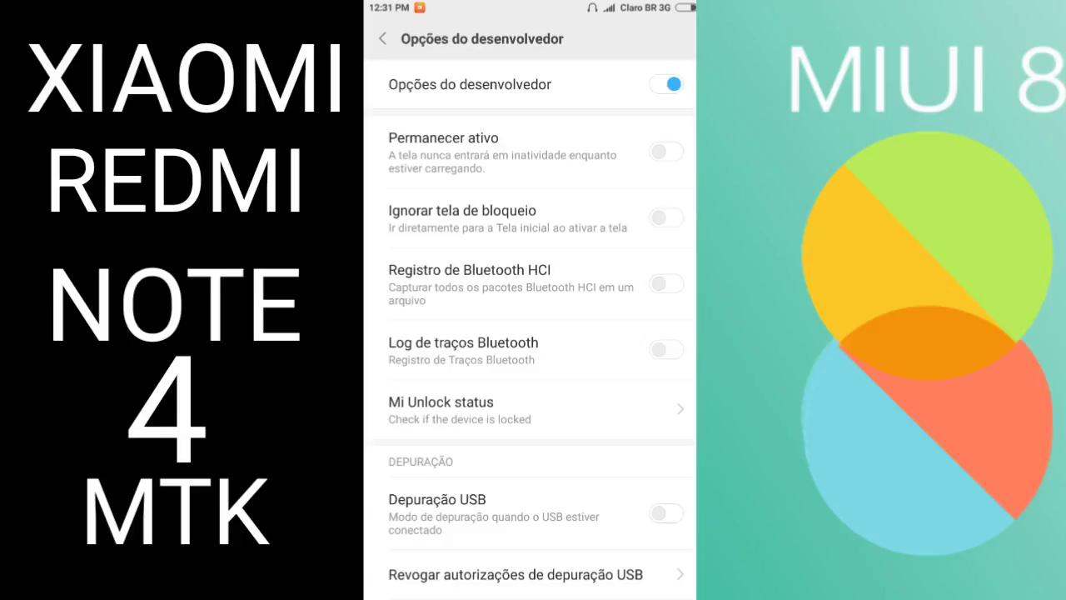
pyautogui.scroll(-5, 530, 333)
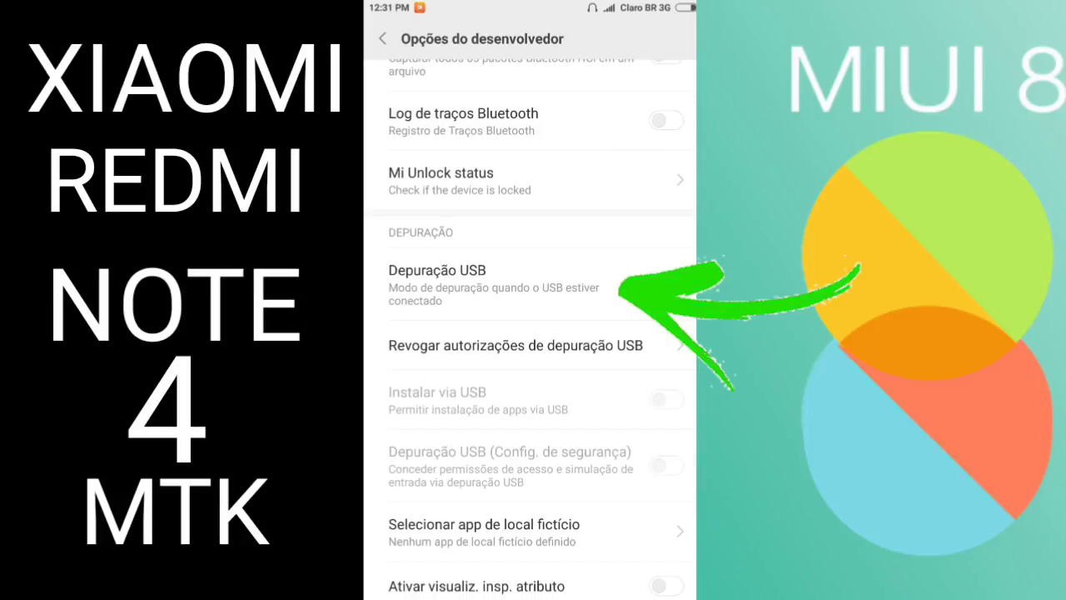
pyautogui.click(666, 284)
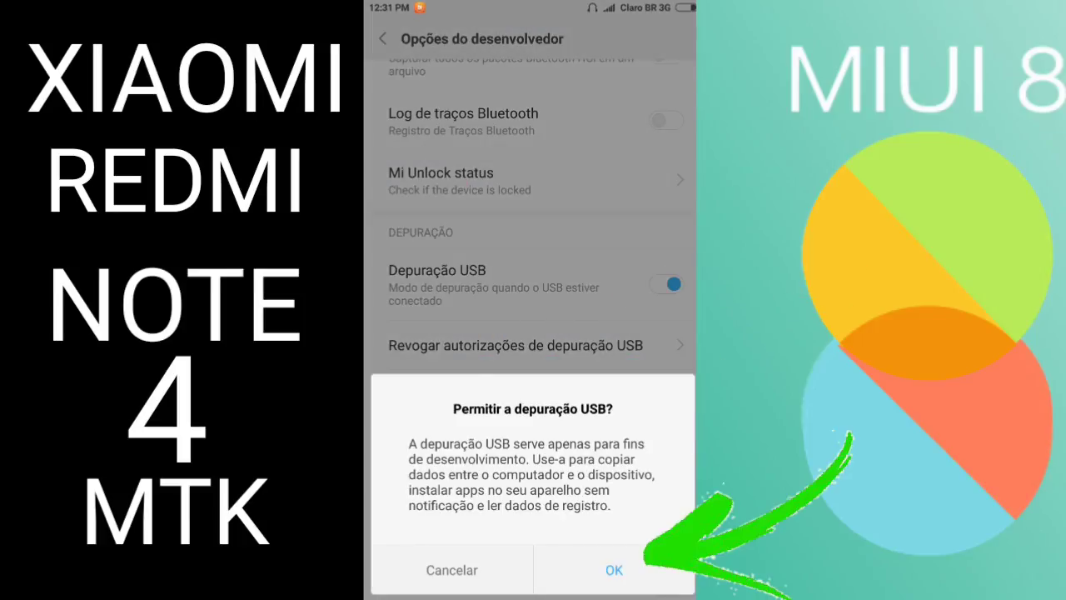
pyautogui.click(614, 570)
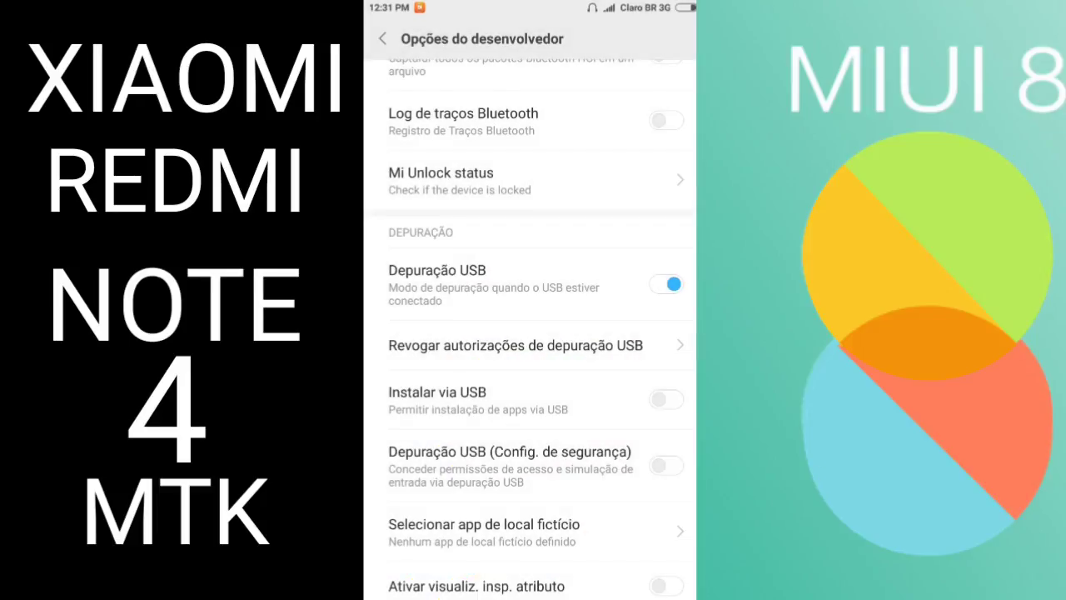
# Leave the developer options for the phone's home screen and power off the phone
pyautogui.scroll(-15, 530, 333)
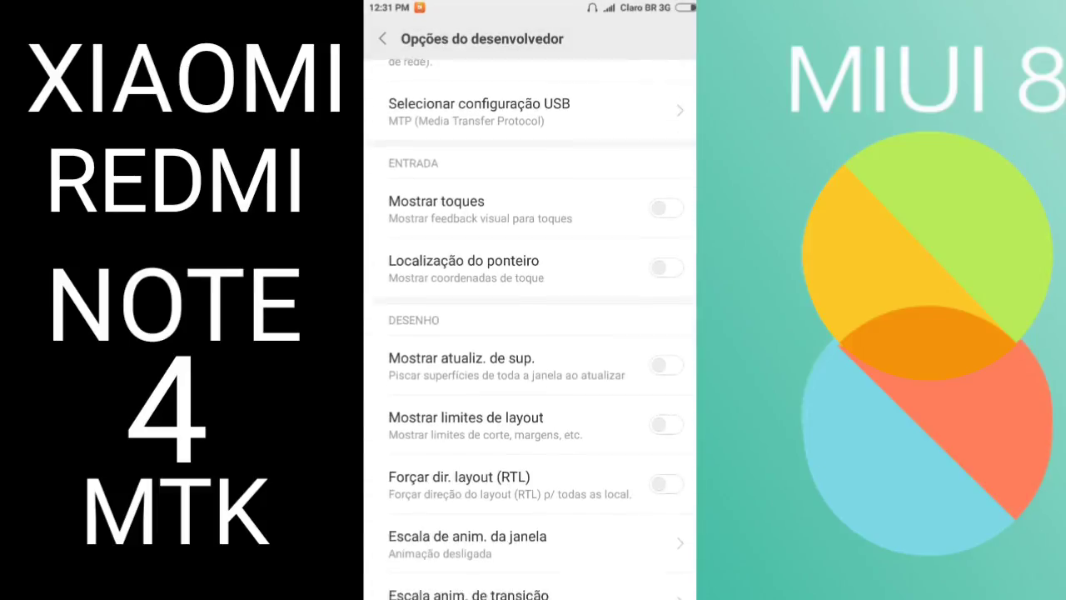
pyautogui.scroll(-5, 530, 333)
pyautogui.scroll(20, 529, 333)
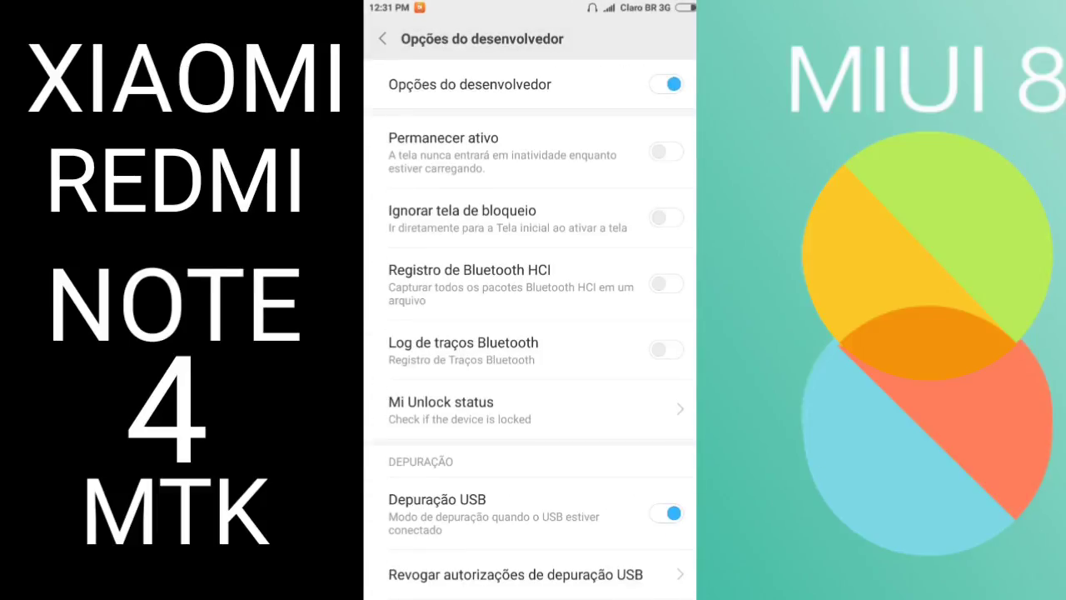
pyautogui.press('Home')
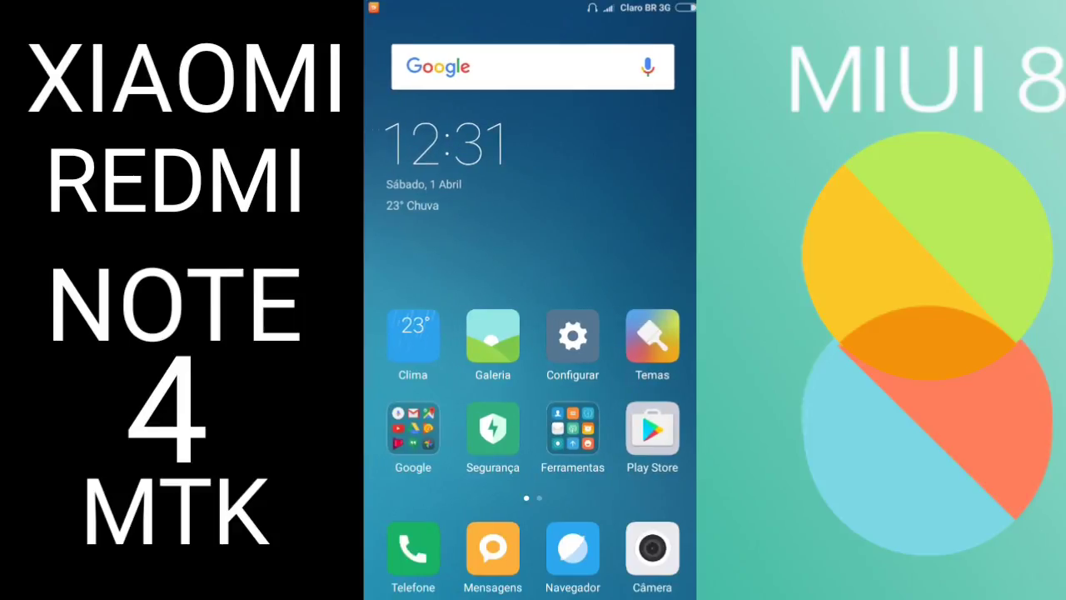
pyautogui.press('XF86PowerOff')
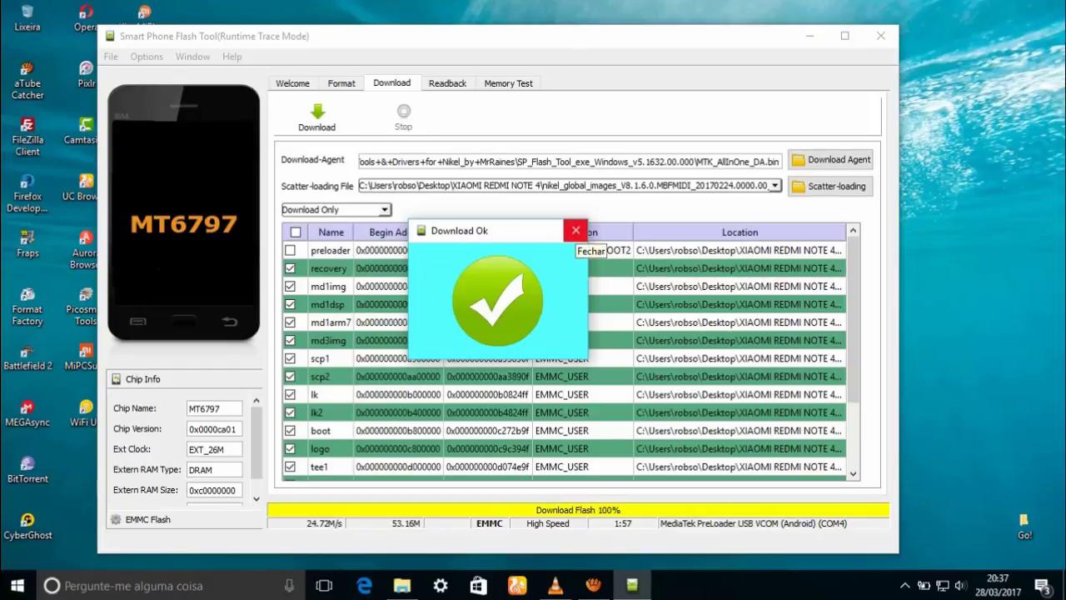
# On the computer, dismiss the Download Ok message and close Smart Phone Flash Tool and its program folder window
pyautogui.click(576, 231)
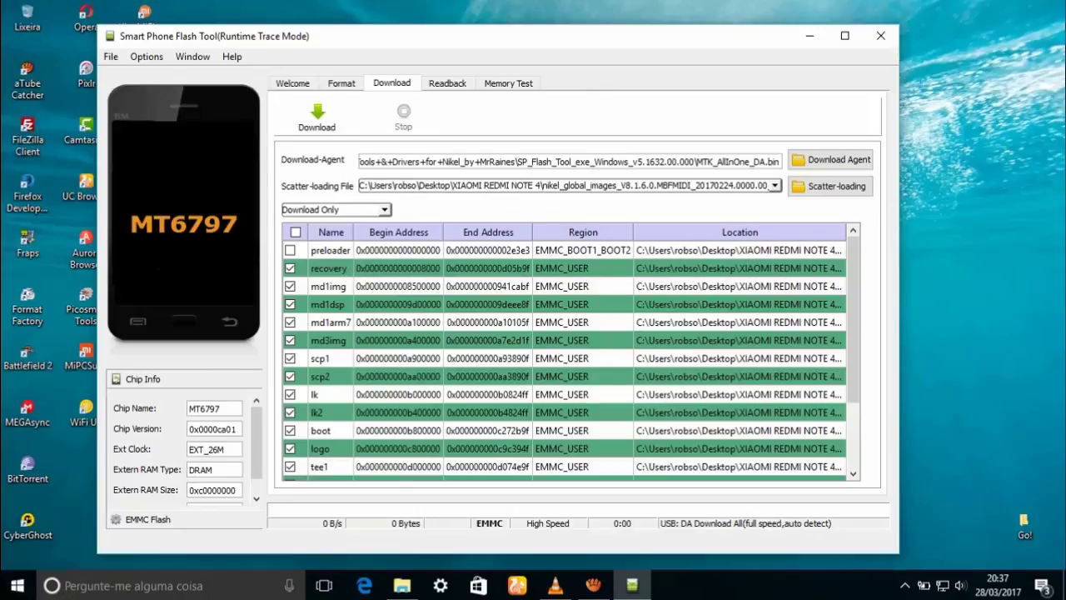
pyautogui.click(880, 36)
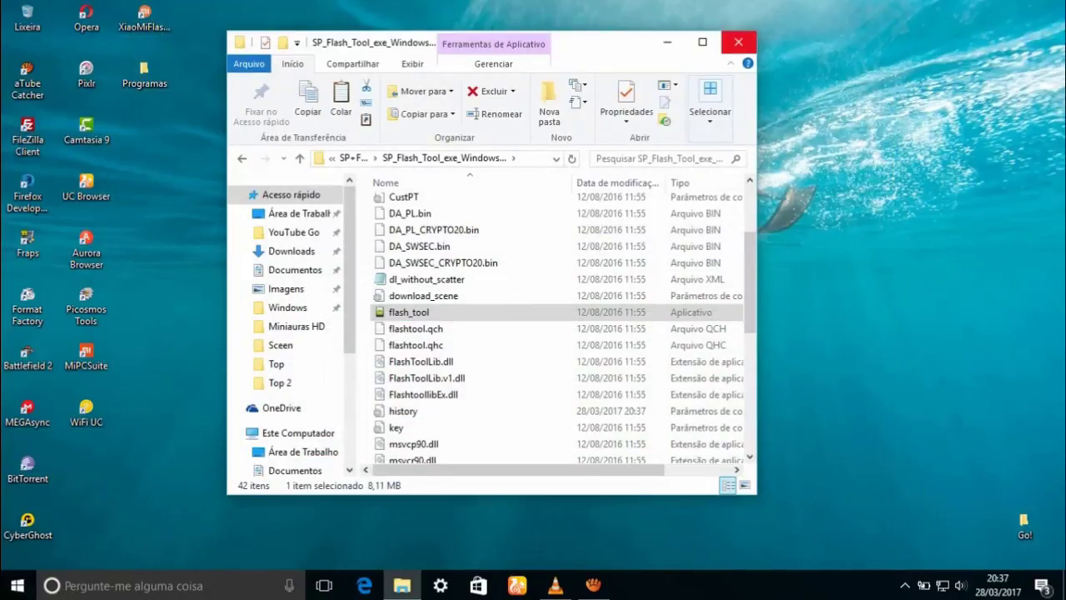
pyautogui.click(738, 42)
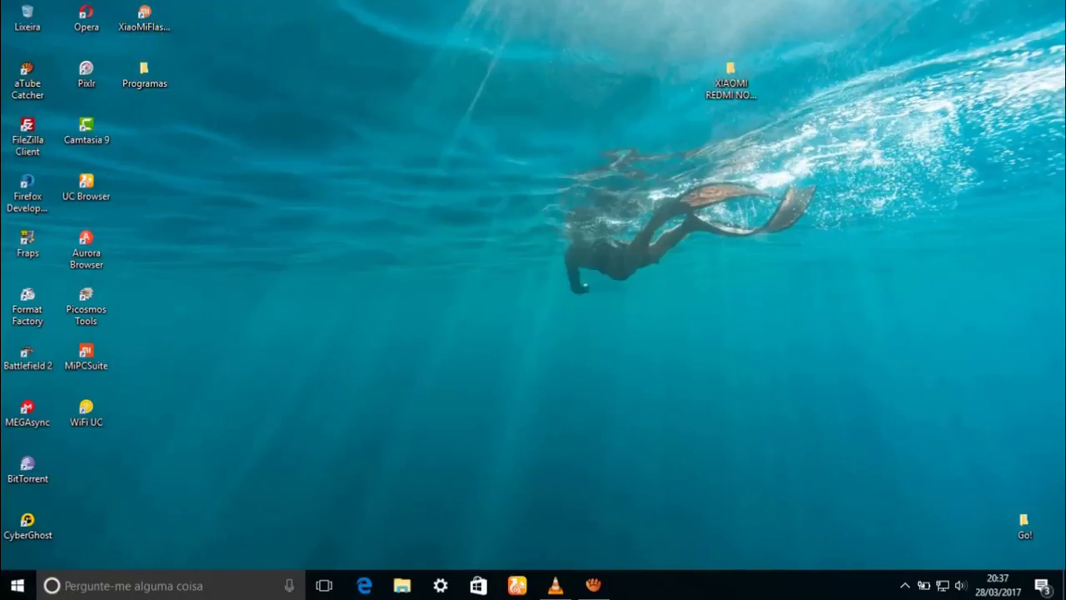
pyautogui.moveTo(730, 75); pyautogui.dragTo(1025, 22)
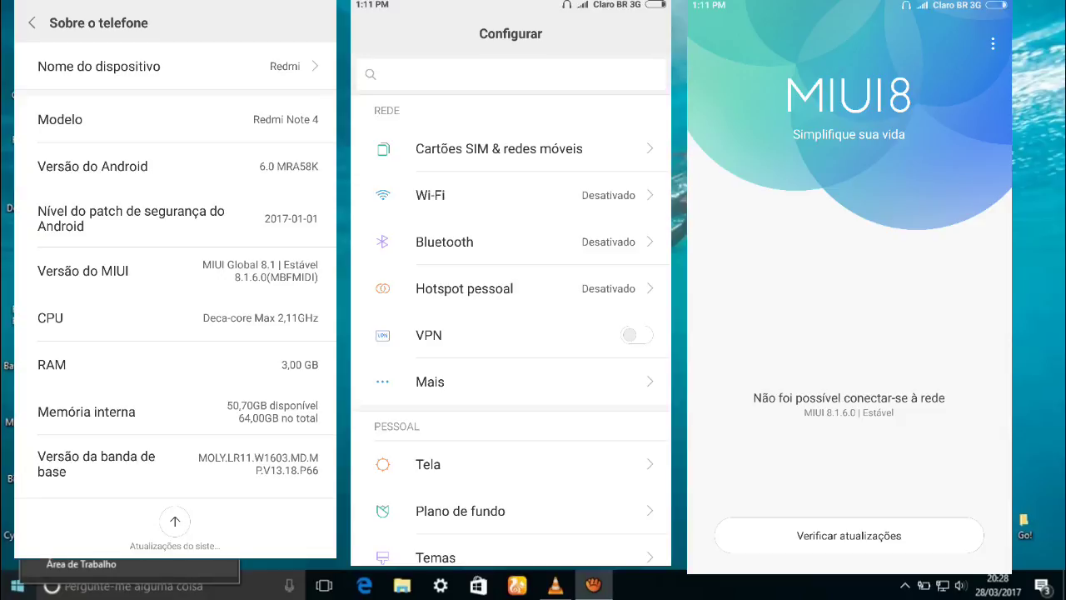
pyautogui.rightClick(17, 586)
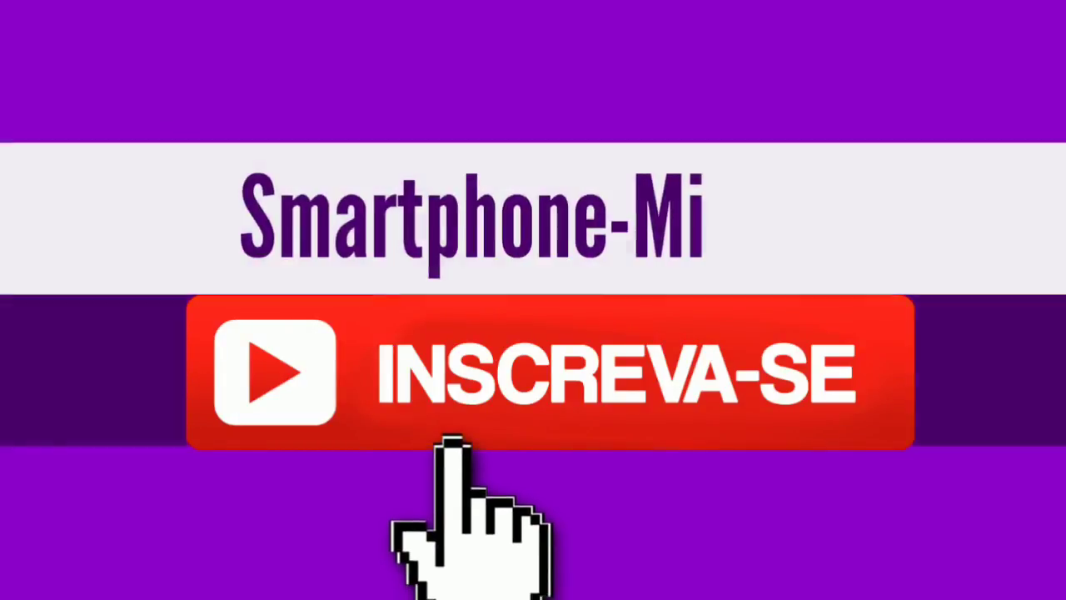